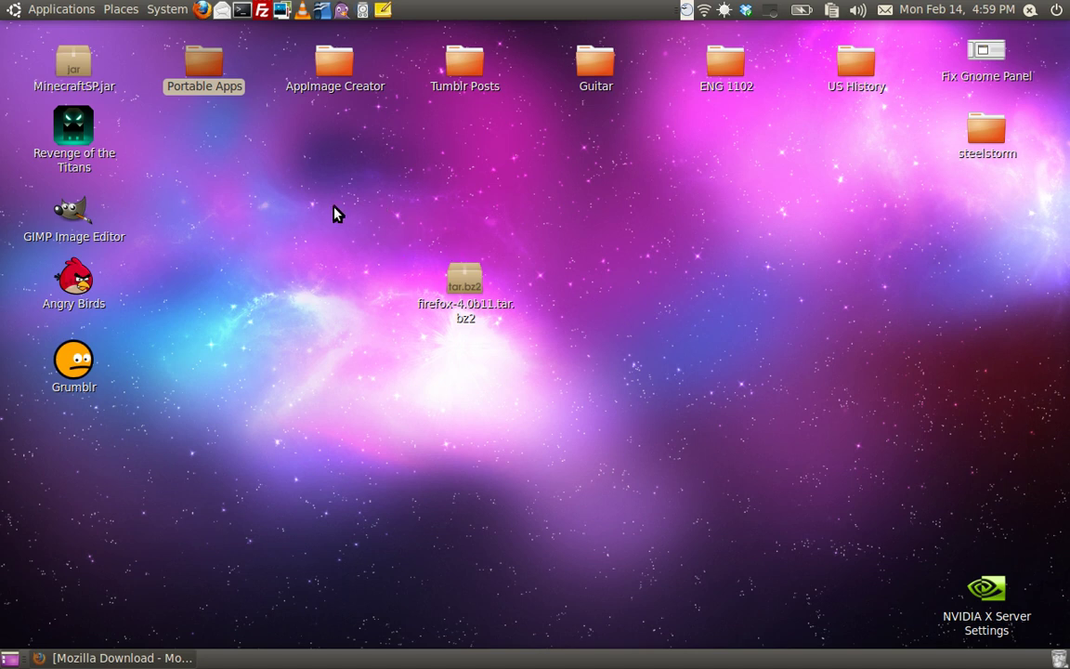
Step: Extract firefox-4.0b11.tar.bz2 onto the desktop and place the resulting firefox folder mid-desktop
drag(336, 213, 650, 468)
click(587, 462)
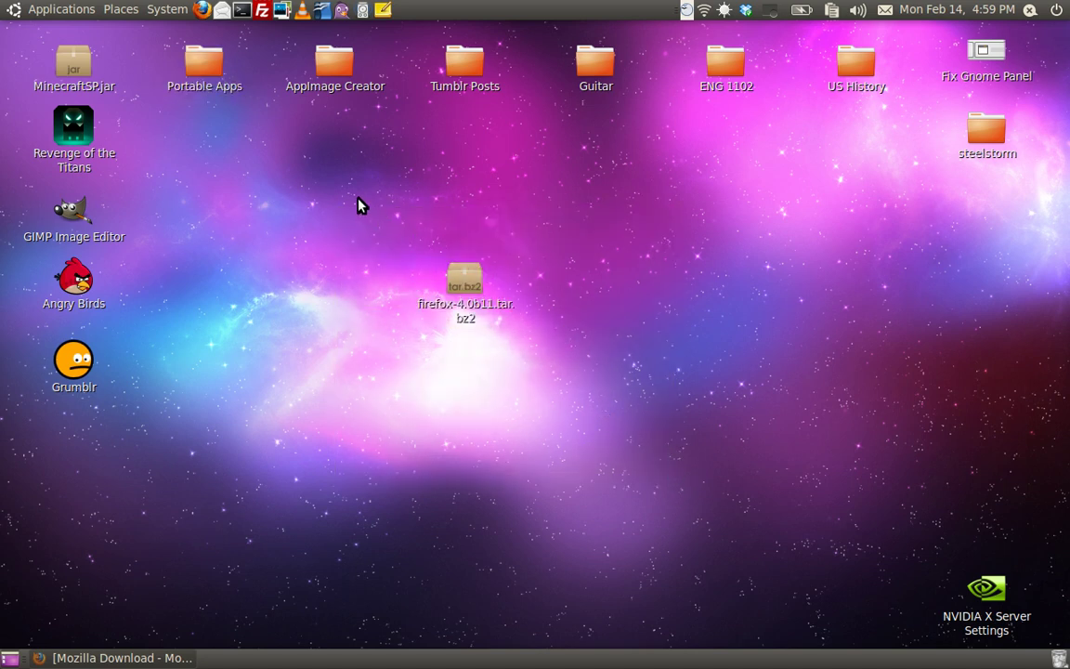
drag(302, 174, 609, 429)
right_click(469, 282)
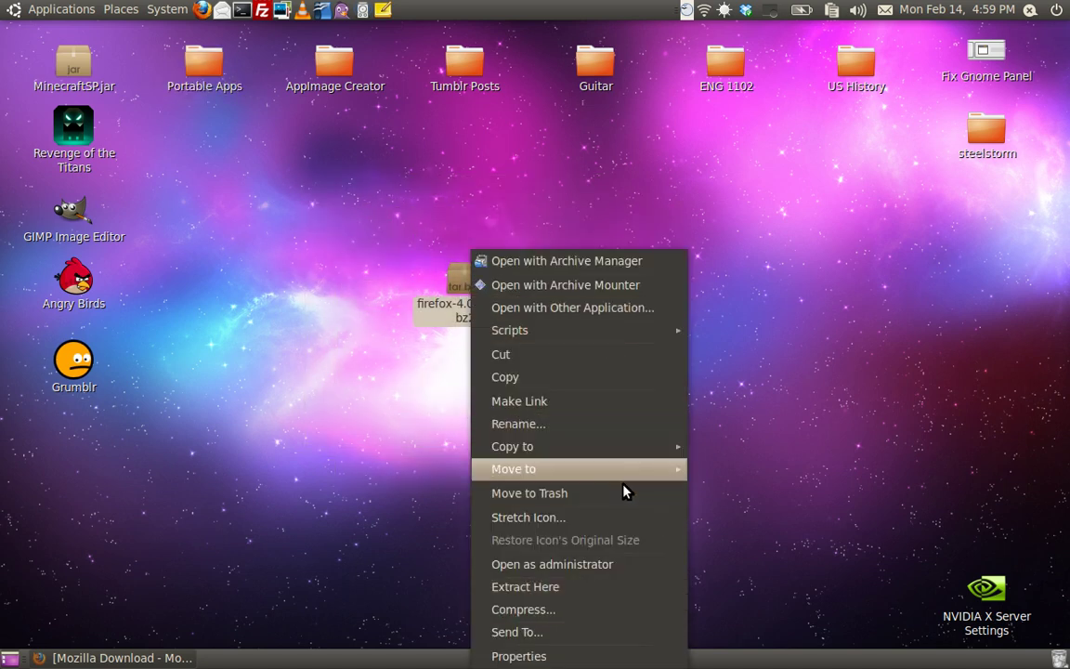
click(613, 584)
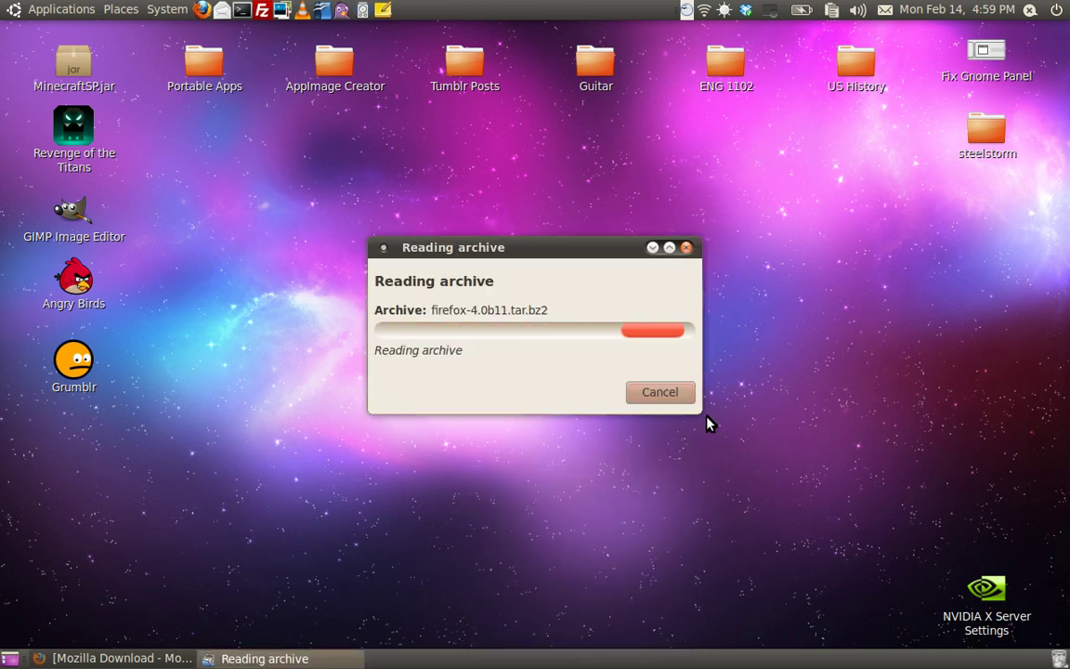
drag(525, 246, 482, 252)
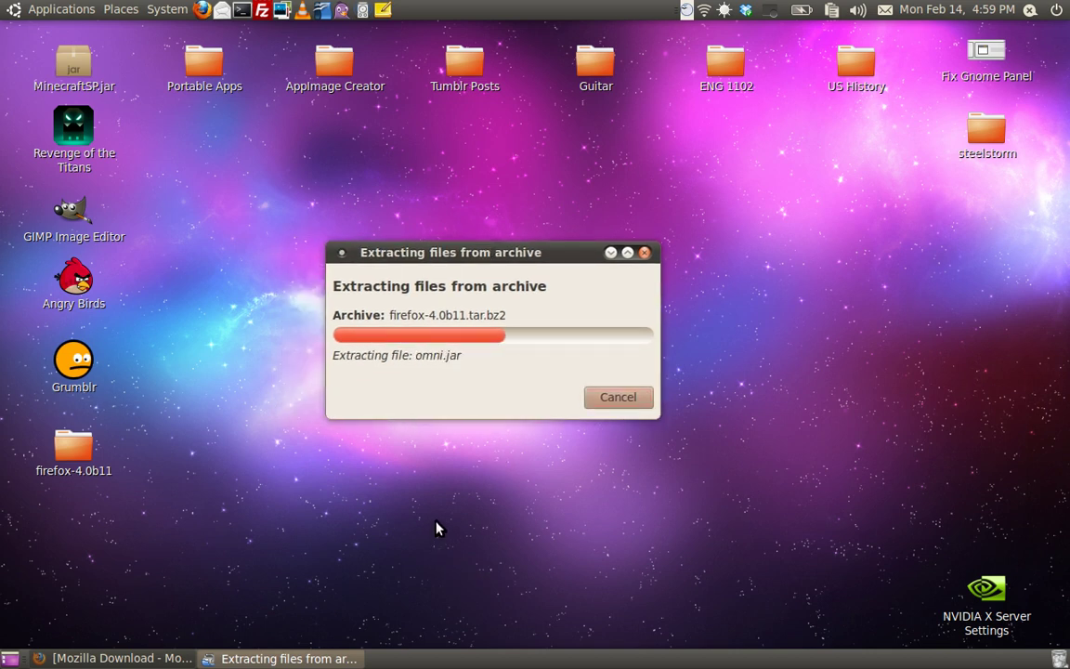
drag(75, 453, 571, 435)
Step: Open the extracted firefox folder and run the firefox executable to launch Firefox 4.0 Beta 11
double_click(599, 429)
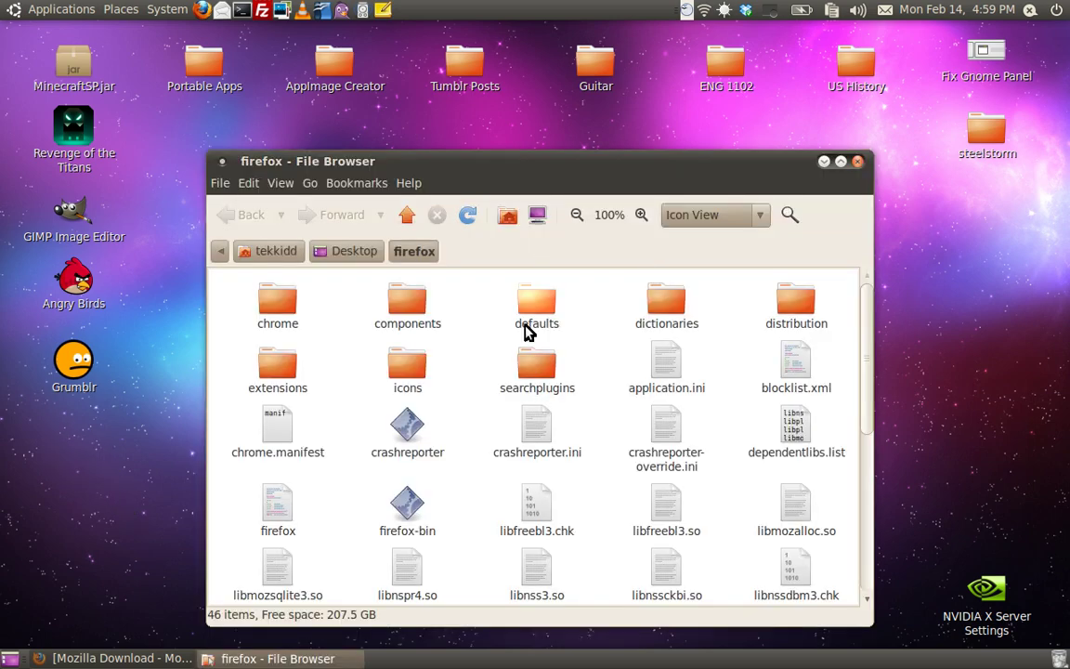
scroll(537, 437, down, 8)
scroll(537, 444, up, 10)
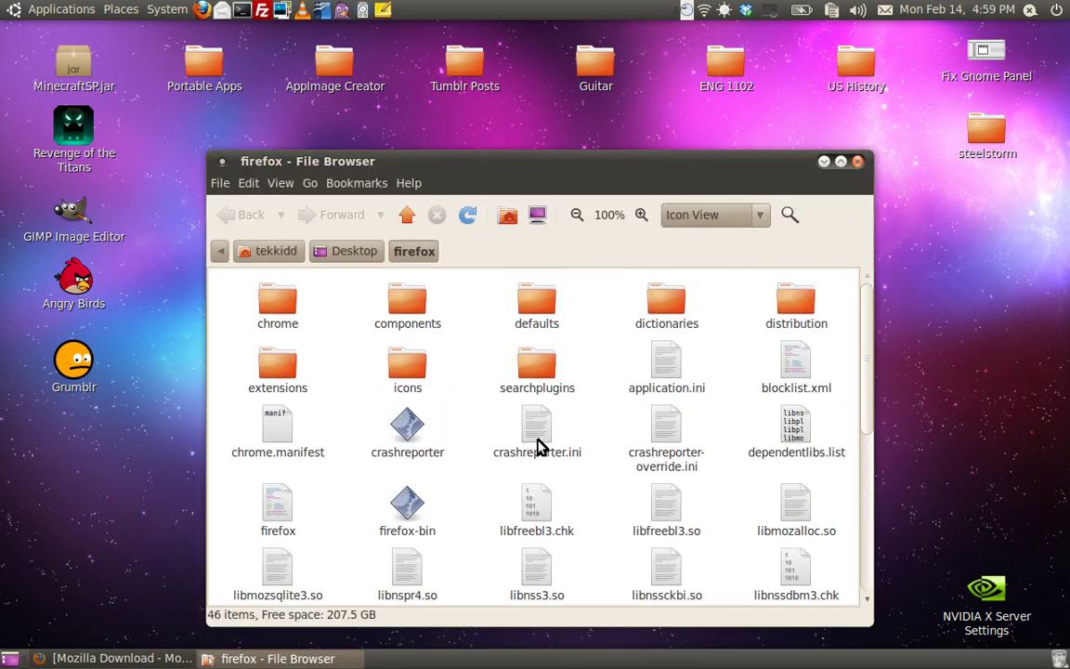
scroll(289, 468, down, 1)
double_click(281, 462)
click(715, 462)
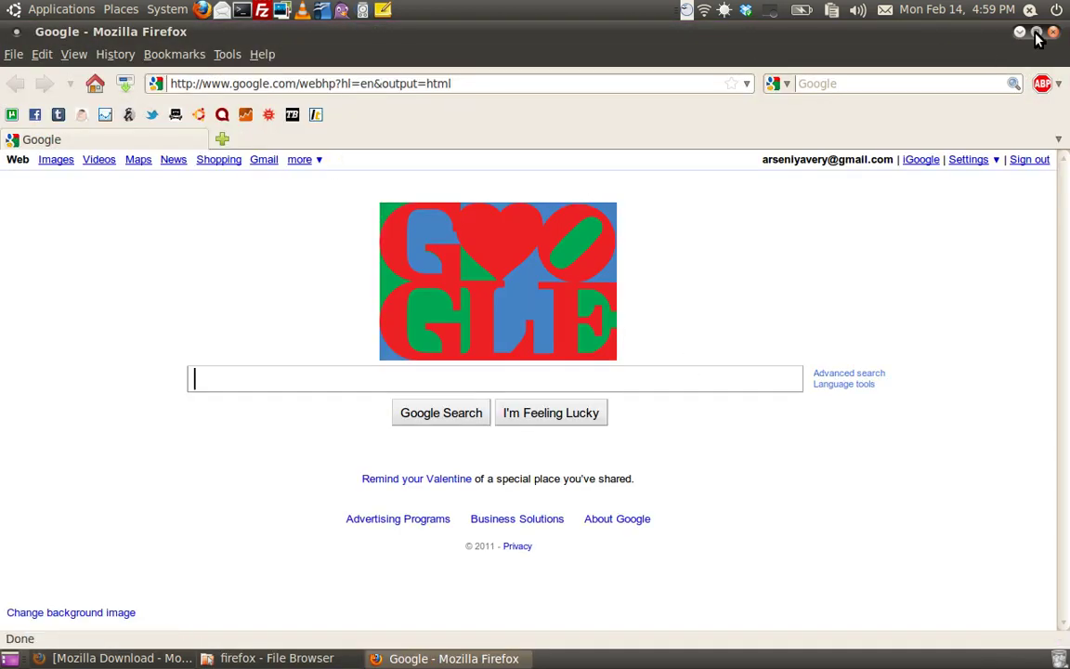
Step: Close Firefox and the Mozilla Download window, relaunch the beta, then close it and the folder
click(1053, 32)
right_click(158, 657)
click(123, 635)
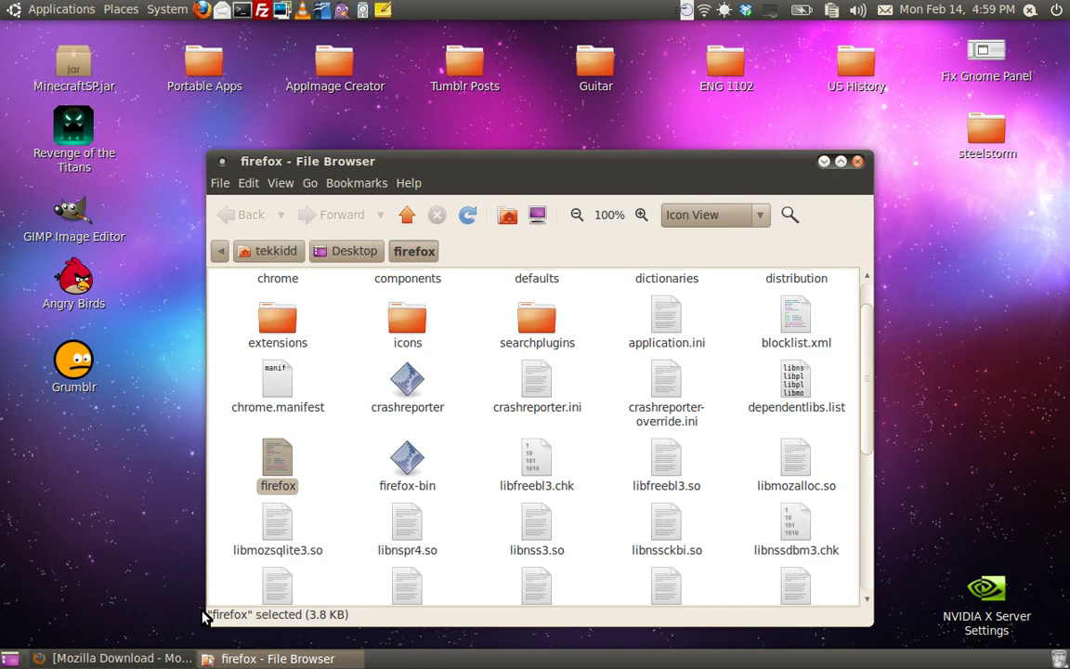
double_click(286, 477)
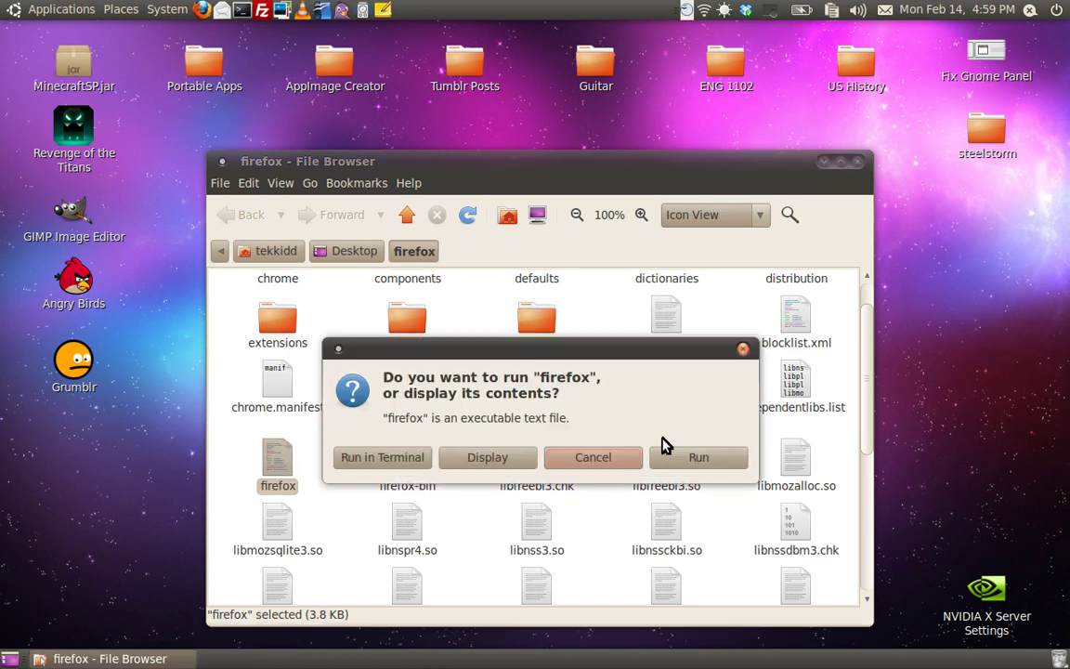
click(742, 454)
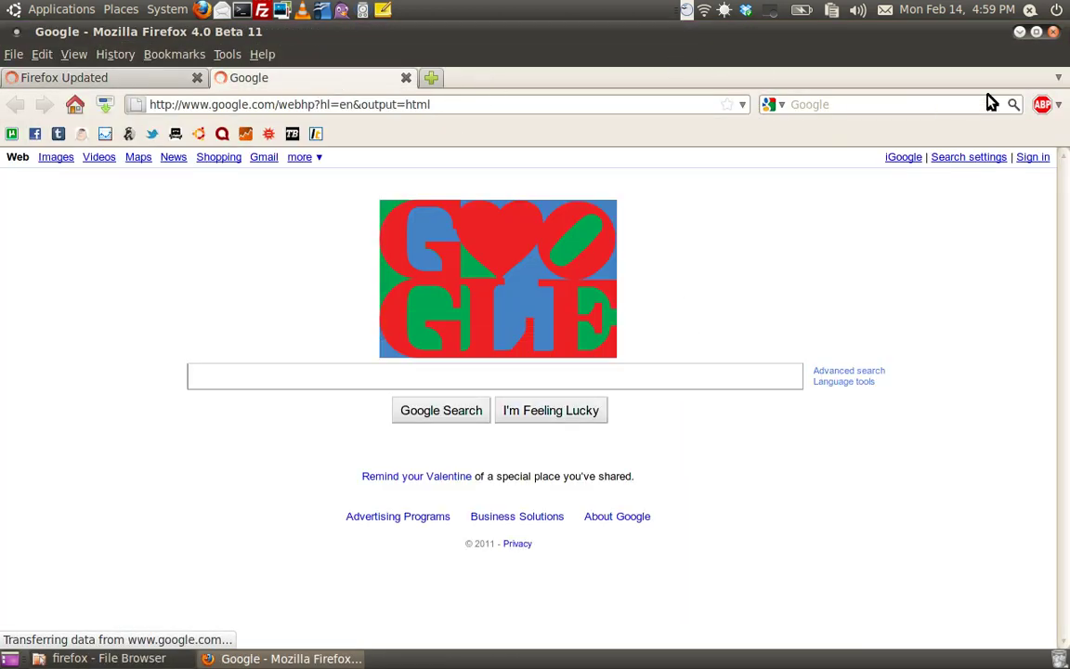
click(1053, 32)
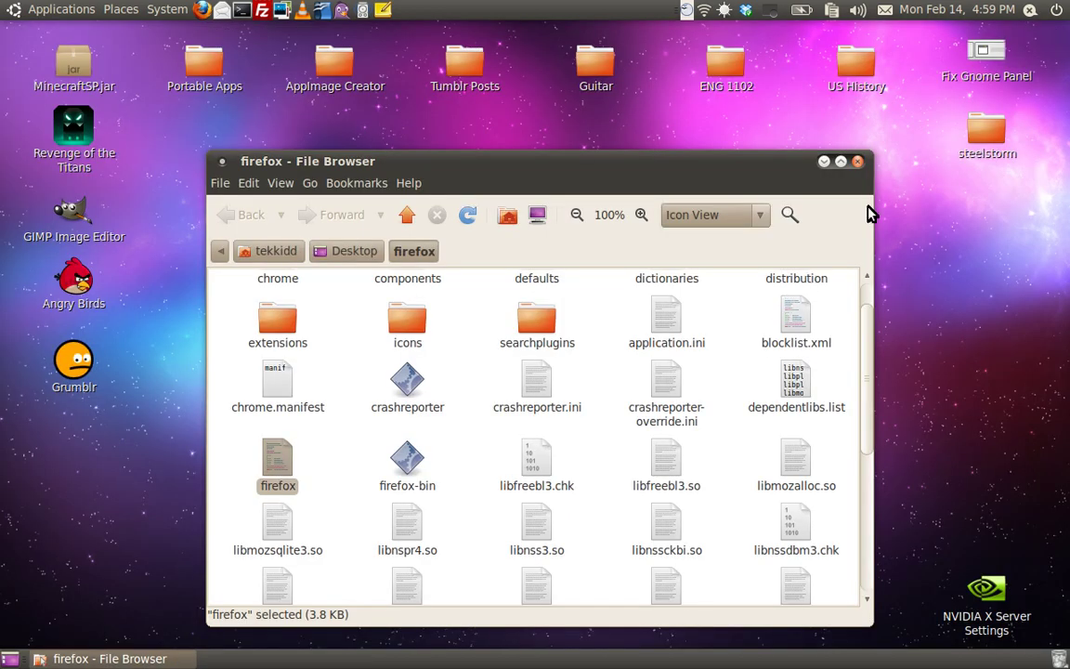
click(854, 159)
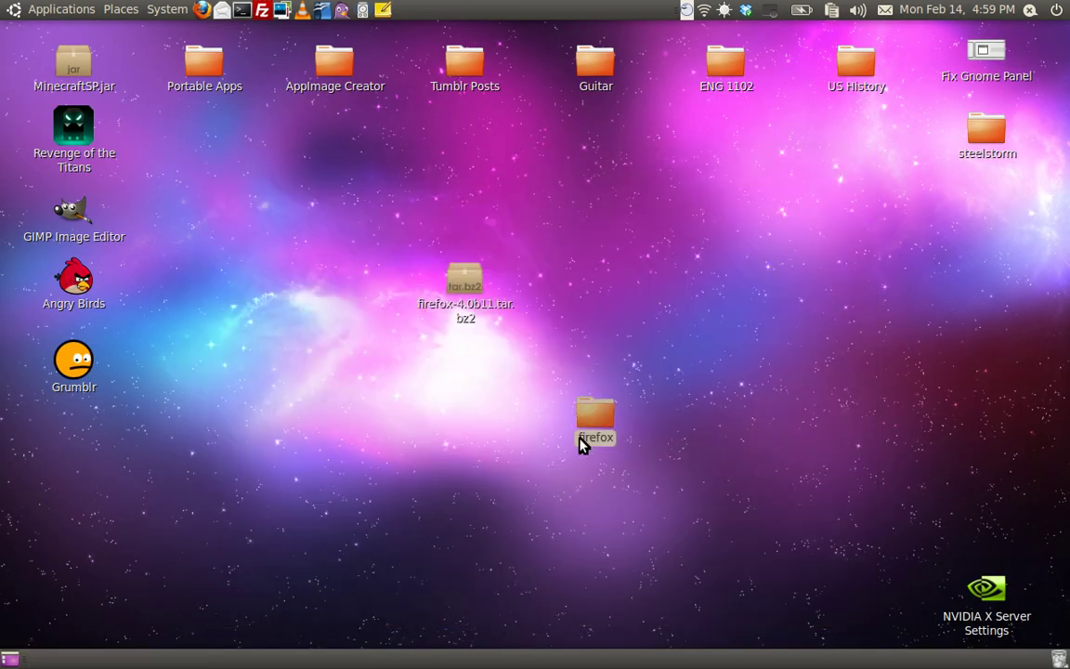
Step: Move the firefox folder below the archive and run gksu nautilus with the administrator password
drag(580, 440, 447, 434)
click(376, 398)
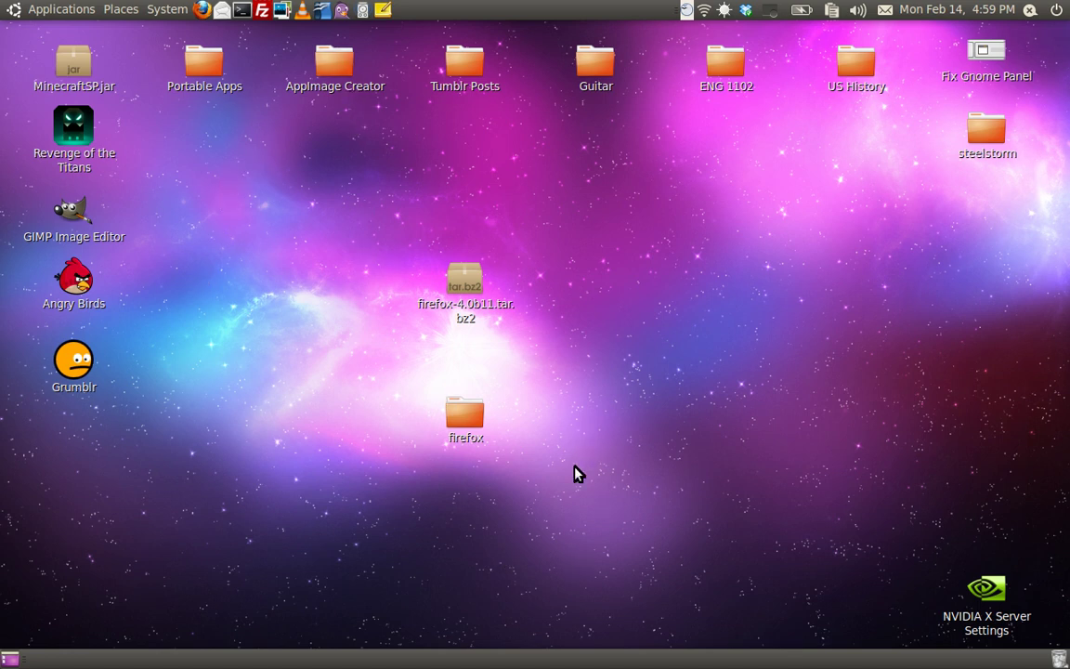
key(alt+F2)
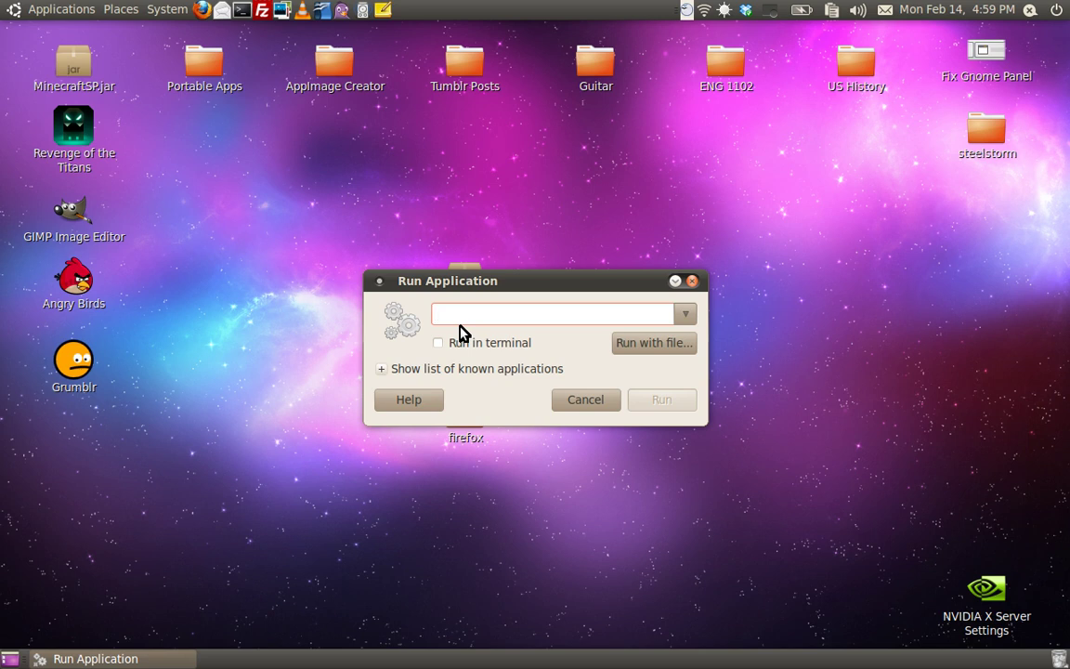
text(gksu nautilus)
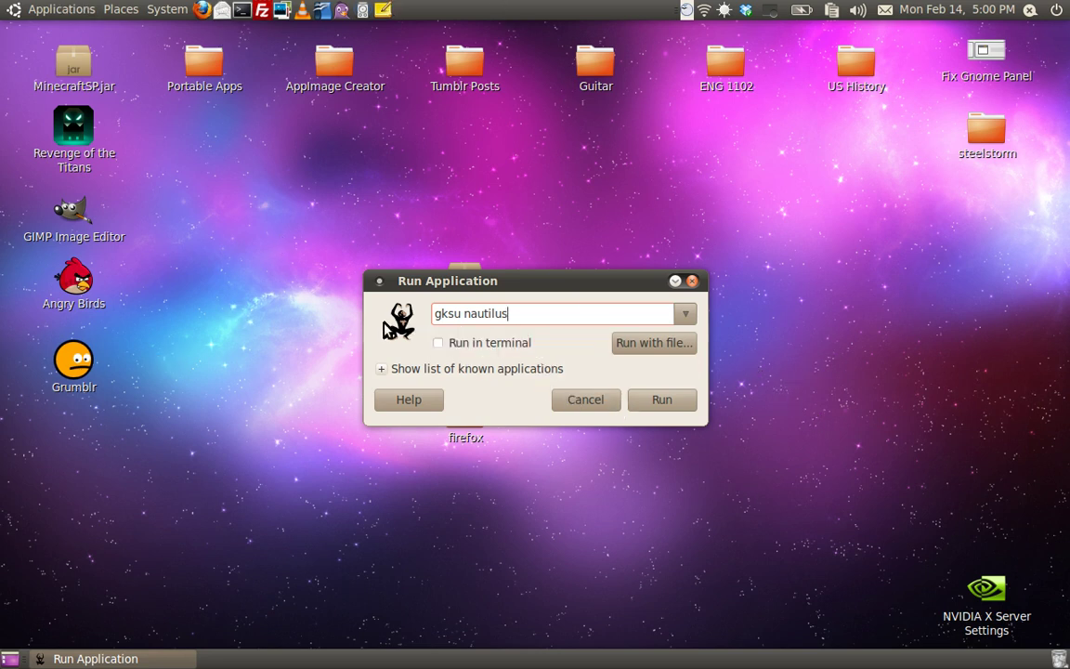
click(663, 400)
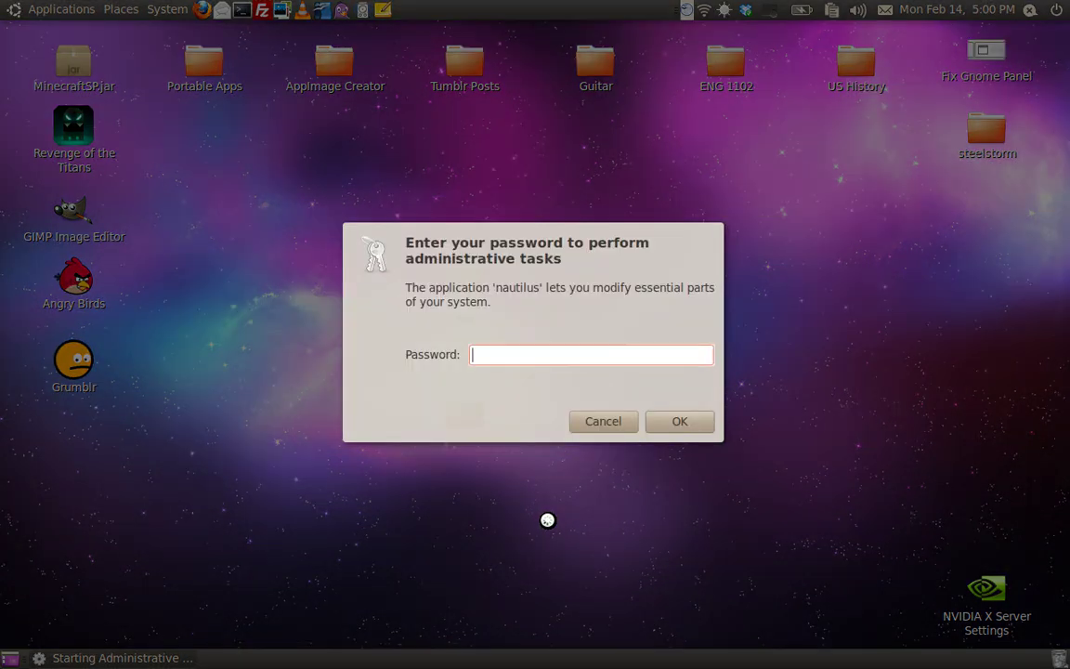
text(*******)
key(Return)
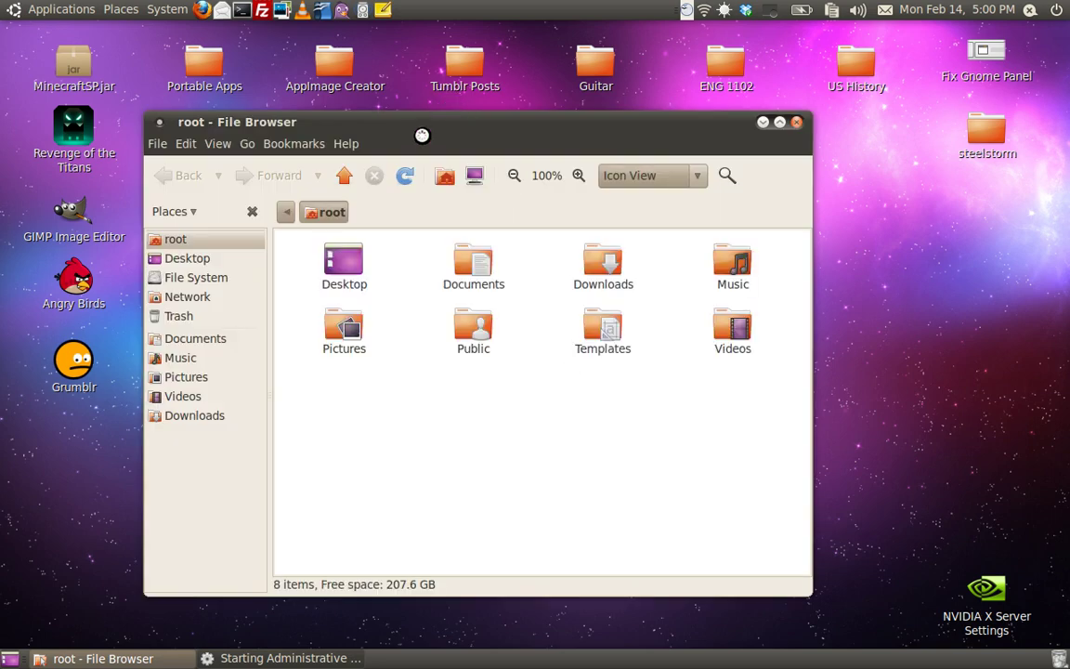
Step: In the root file browser, go from File System into the /opt folder
drag(421, 136, 448, 162)
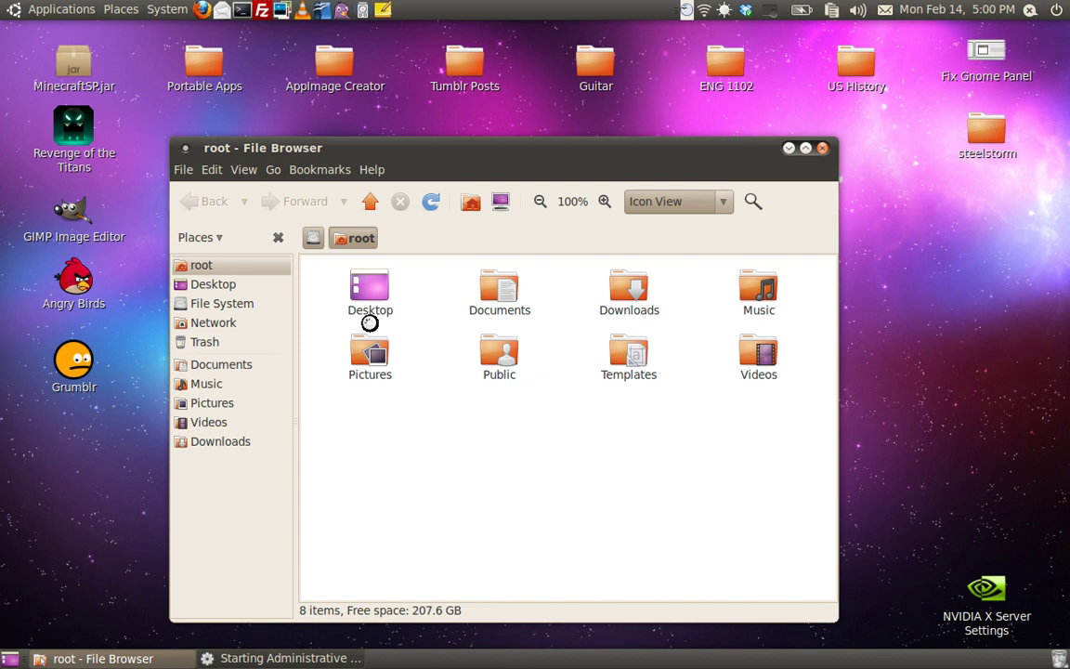
click(313, 238)
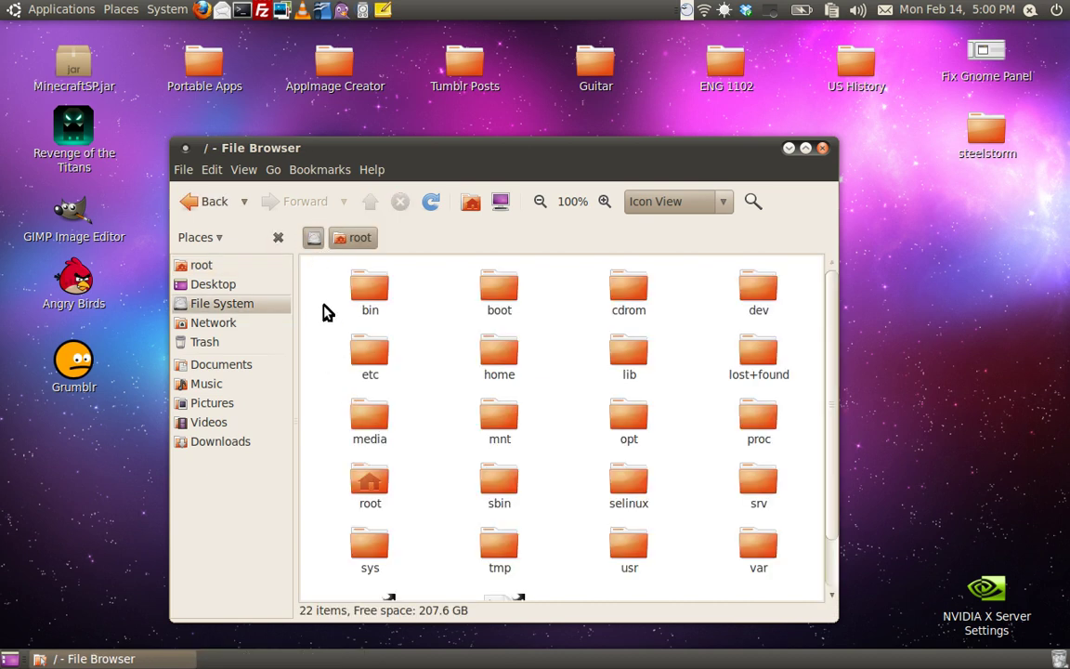
scroll(399, 409, down, 1)
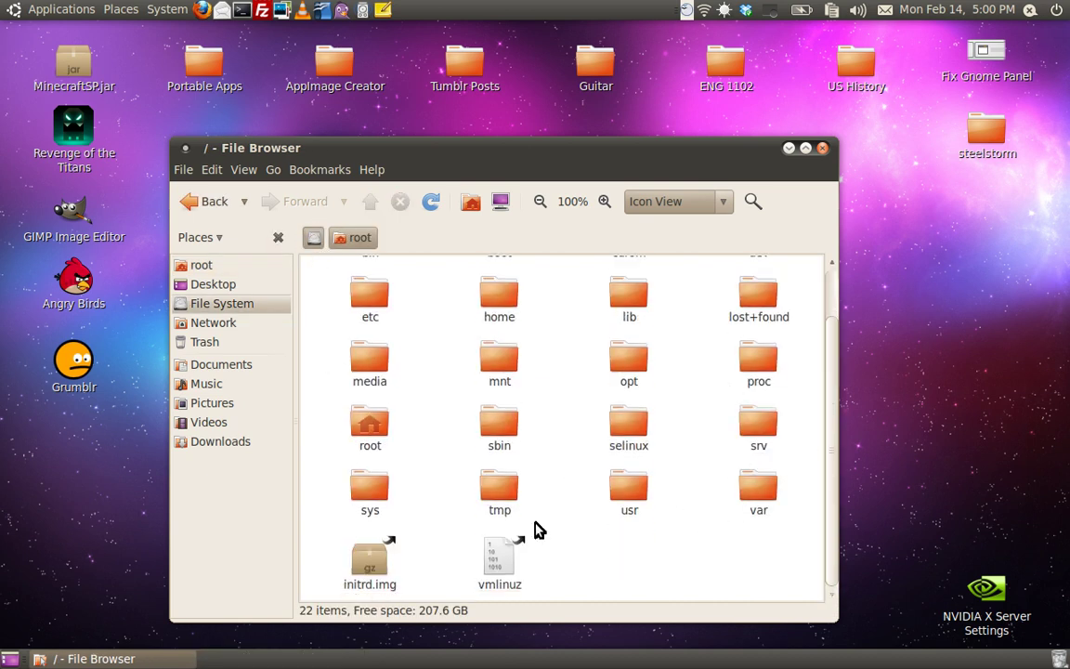
scroll(536, 529, up, 1)
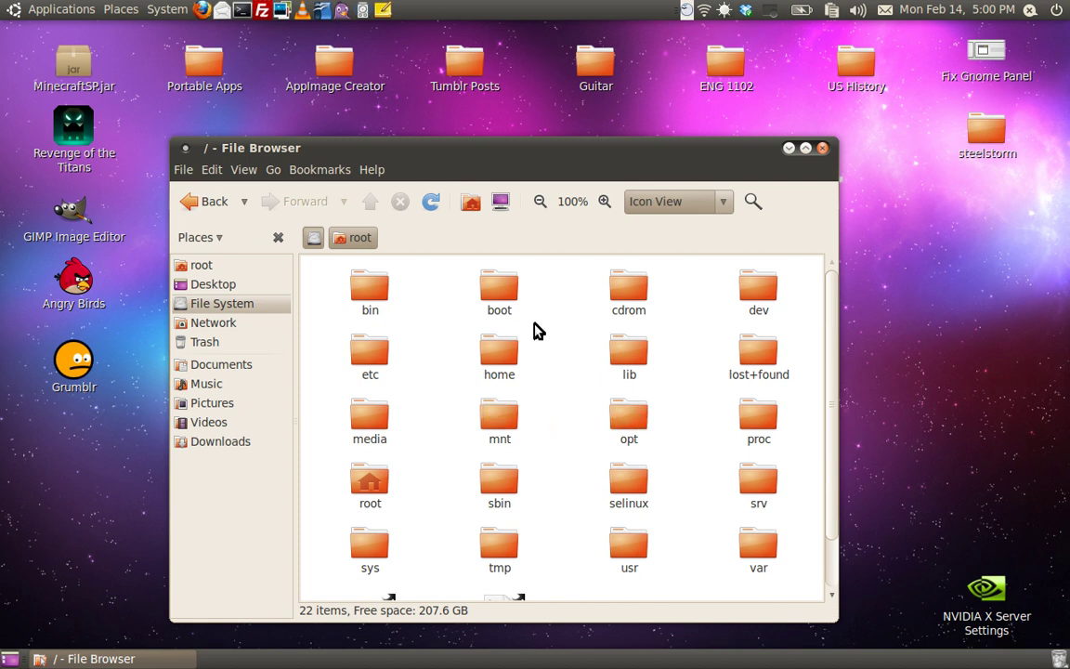
scroll(560, 484, down, 1)
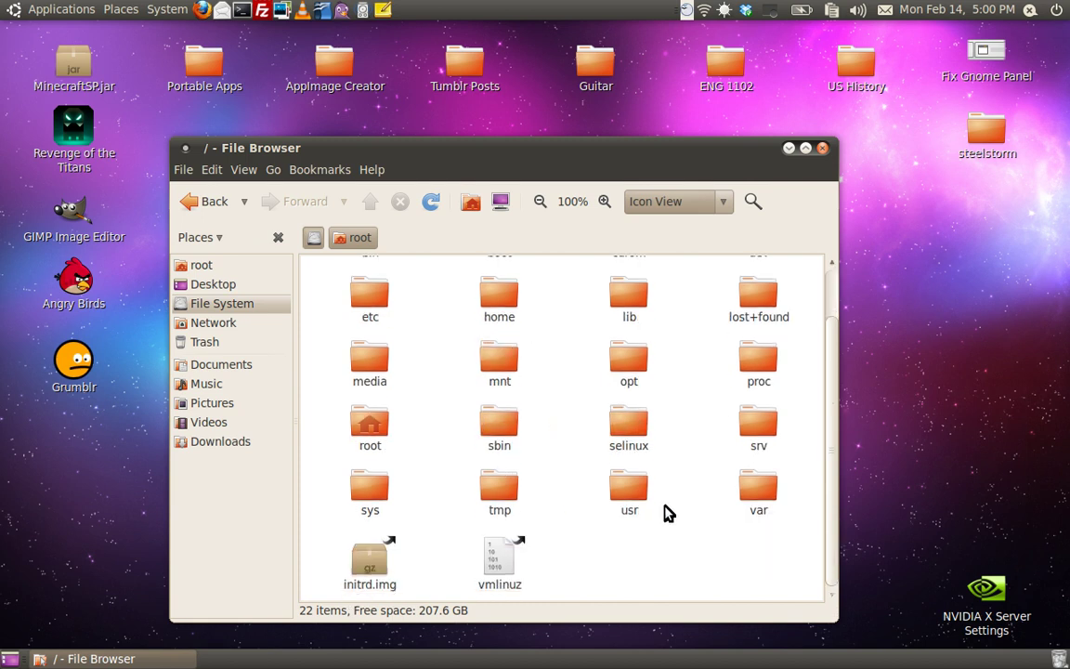
double_click(631, 364)
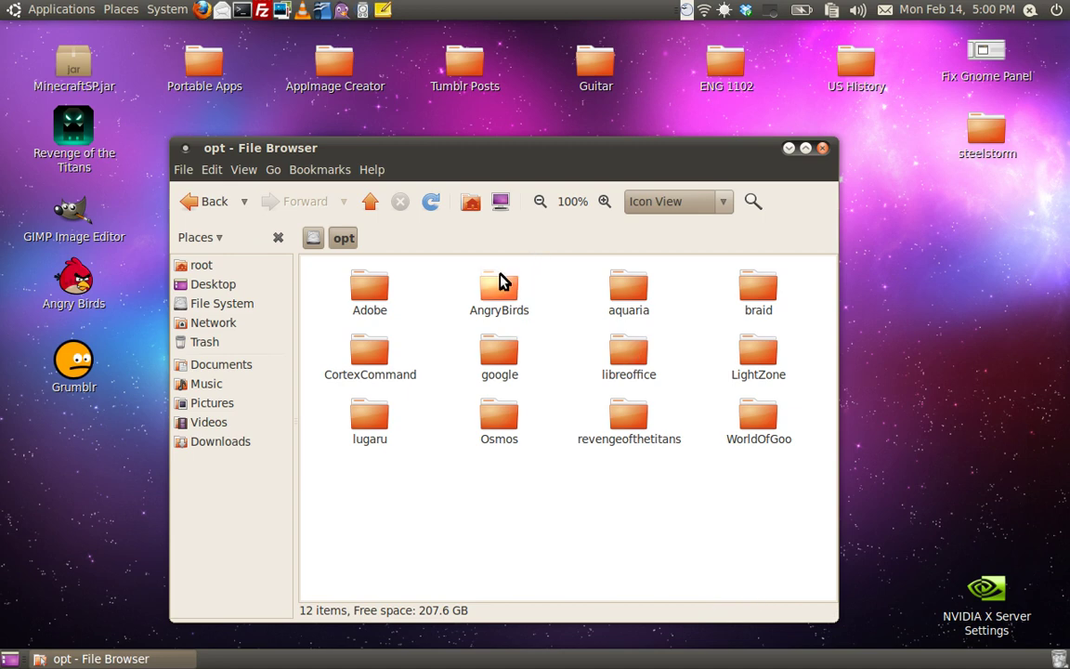
drag(490, 159, 510, 124)
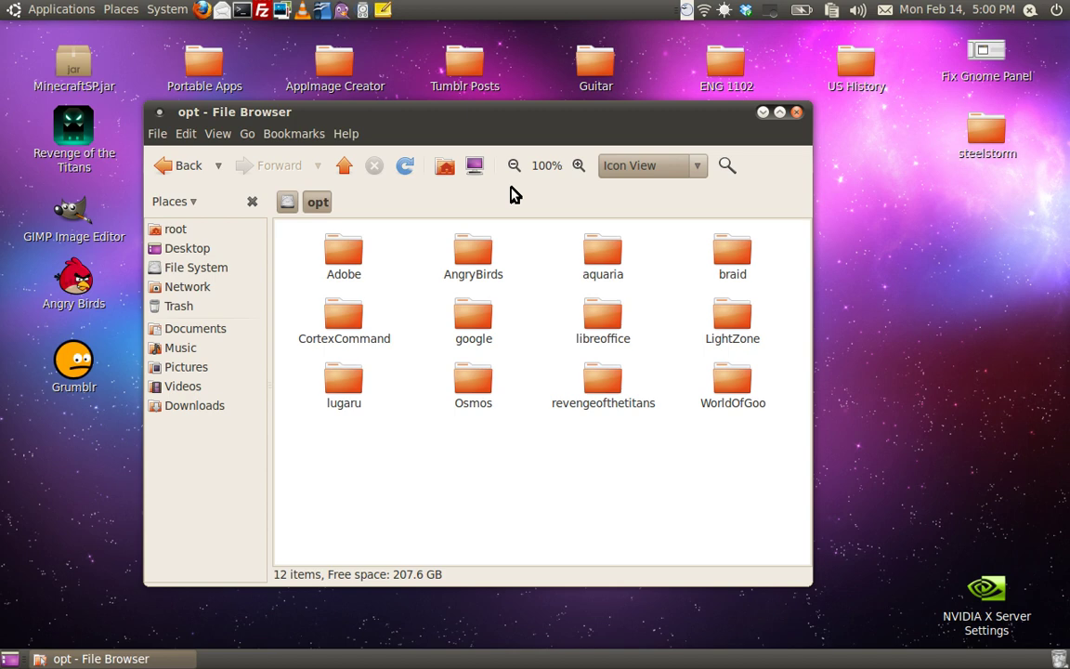
Step: Drag the desktop firefox folder into /opt
drag(390, 125, 766, 96)
drag(467, 417, 840, 453)
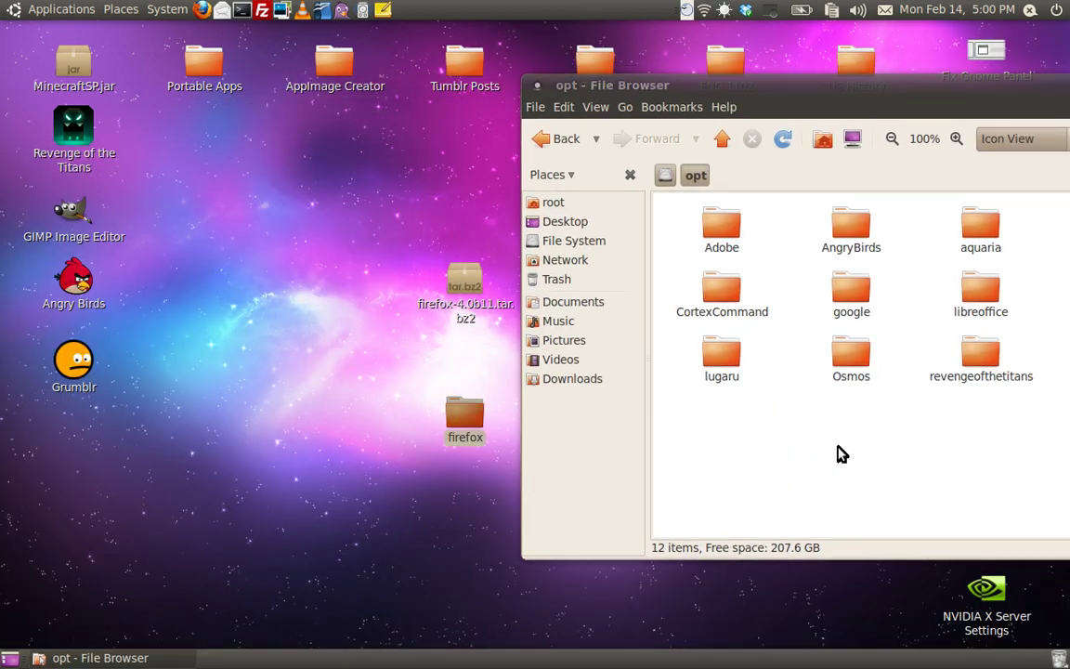
drag(847, 104, 494, 137)
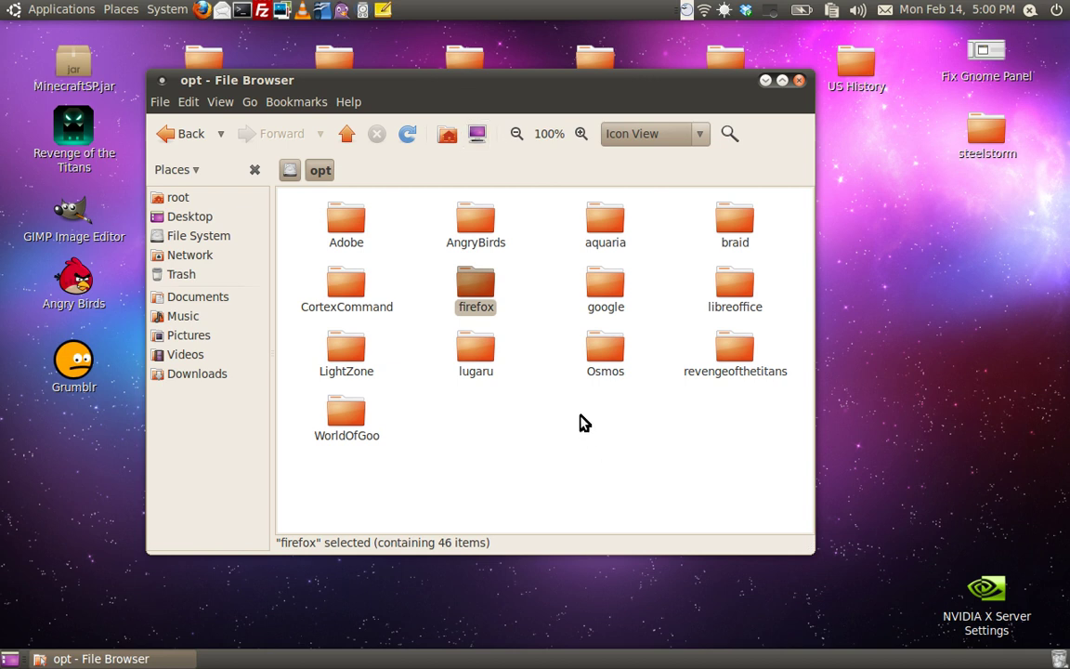
click(564, 441)
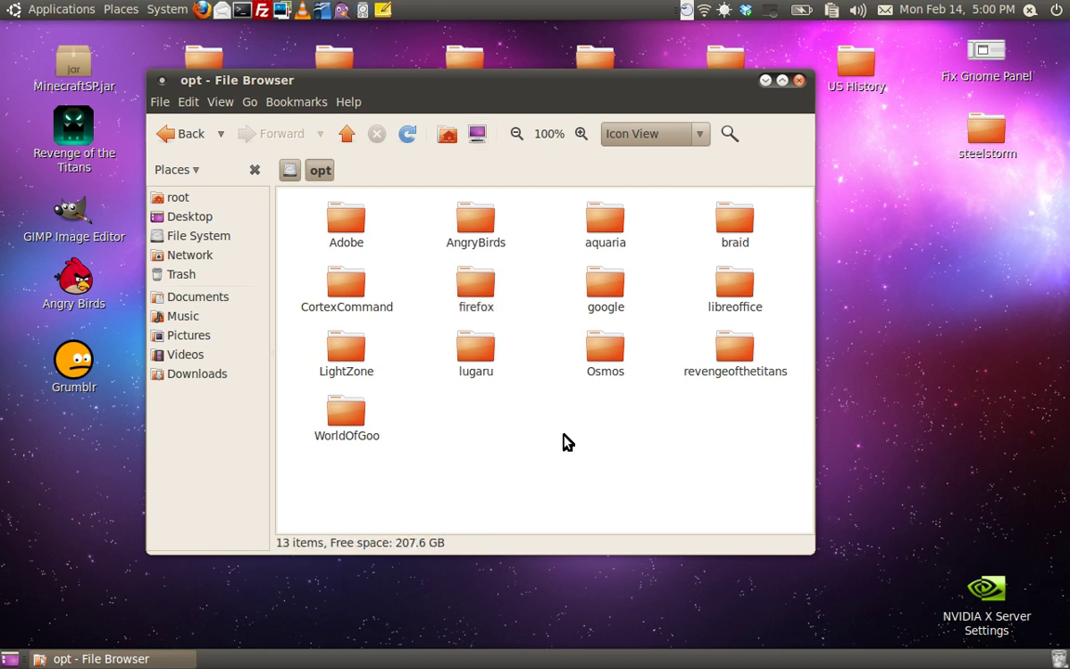
Step: Rename the firefox folder in /opt to firefox4beta
right_click(474, 303)
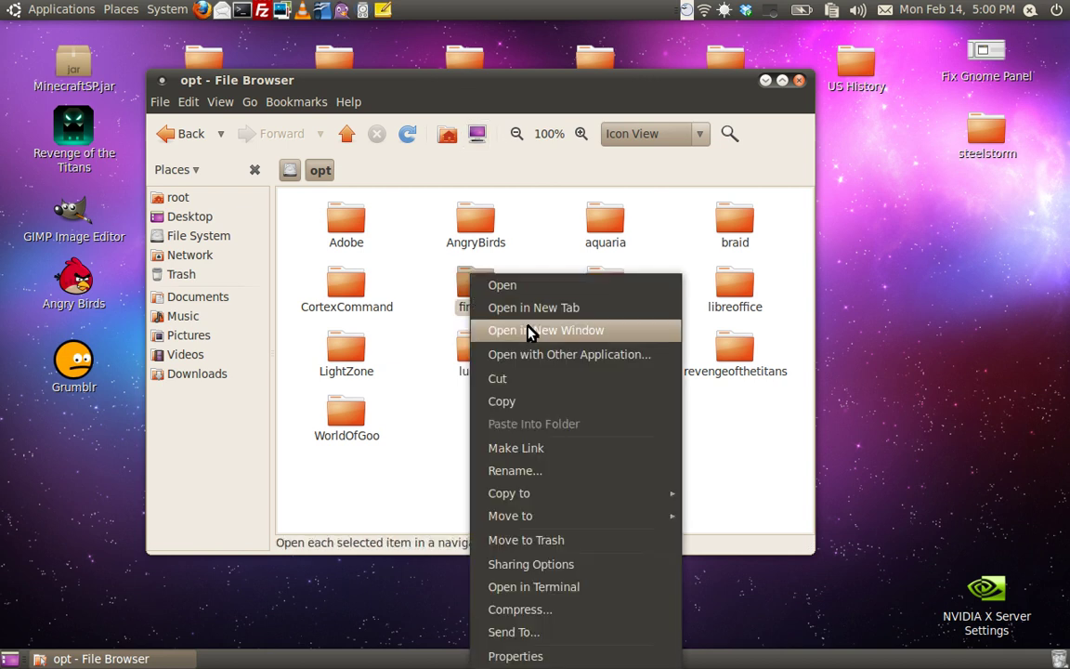
click(623, 477)
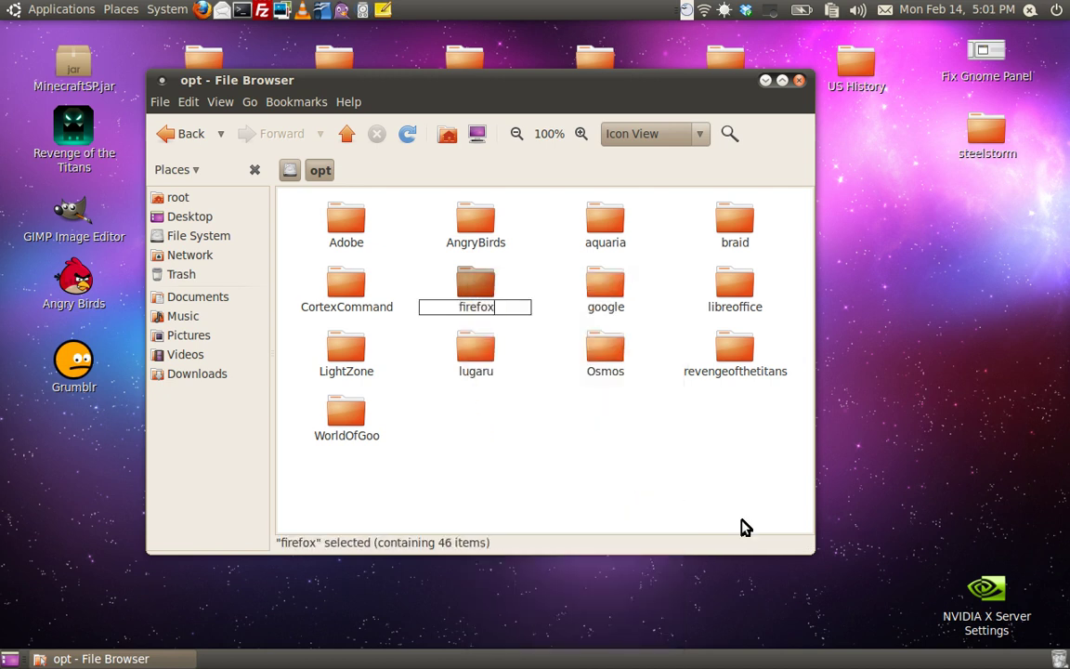
text(4beta)
key(Return)
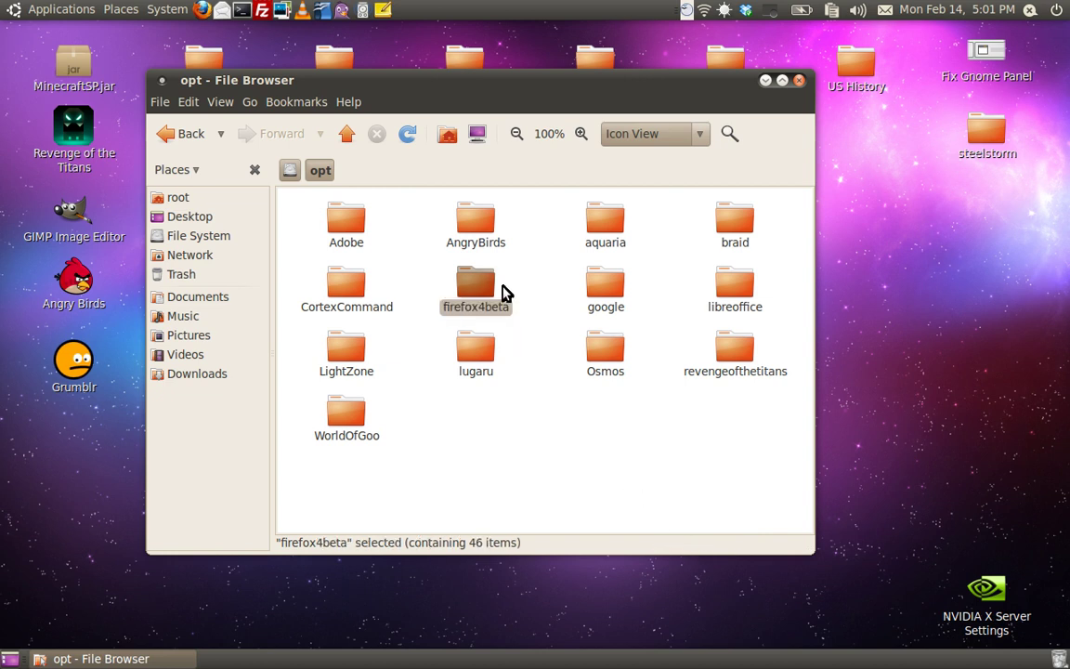
Step: Open firefox4beta to view its 46 items, stepping up to opt and back via the path bar
double_click(490, 300)
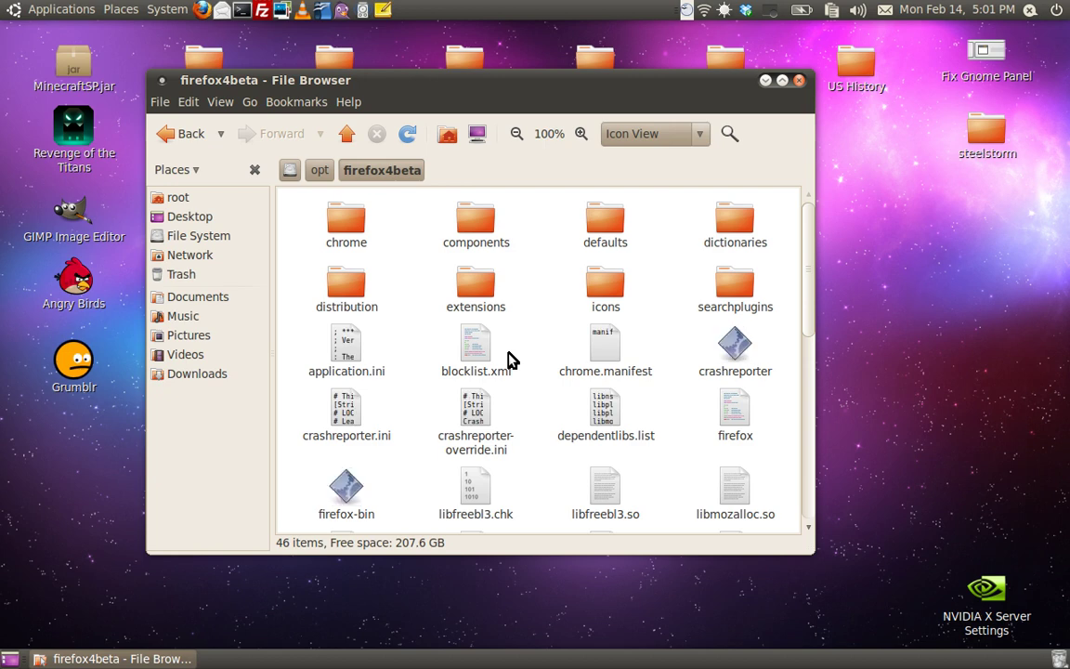
scroll(510, 359, down, 8)
scroll(522, 413, up, 6)
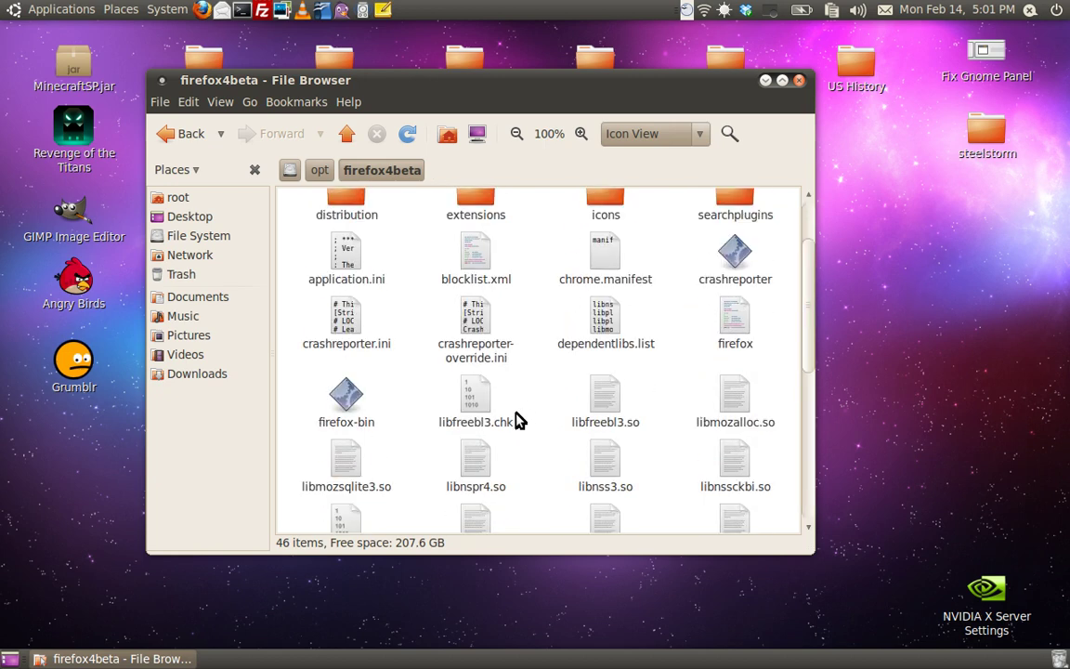
scroll(516, 420, down, 4)
scroll(530, 426, down, 3)
scroll(524, 423, up, 7)
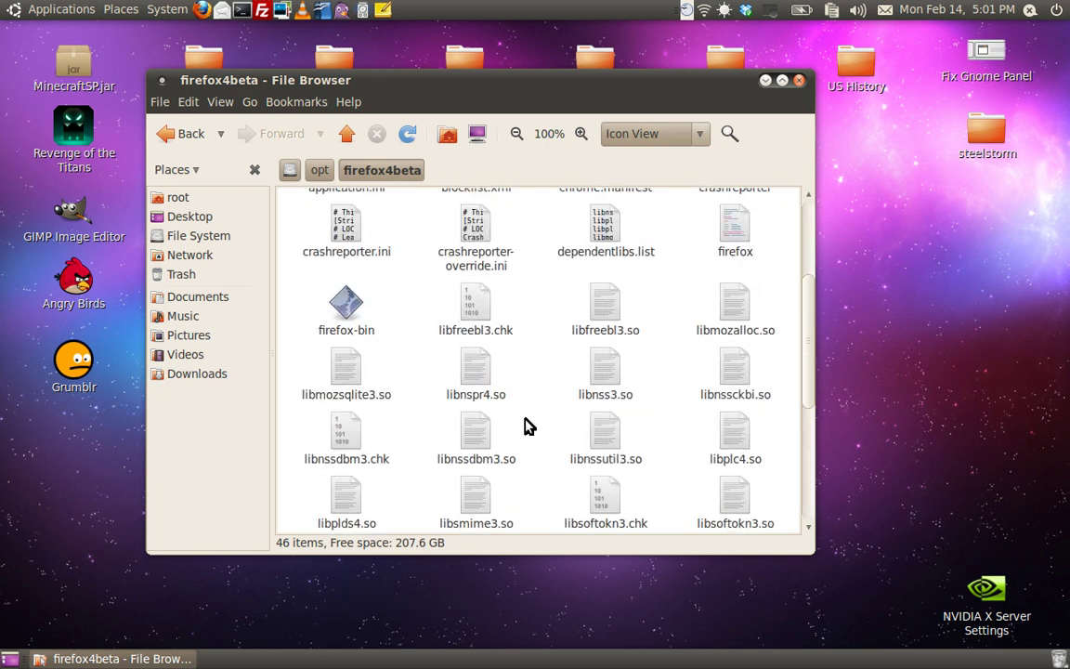
click(321, 171)
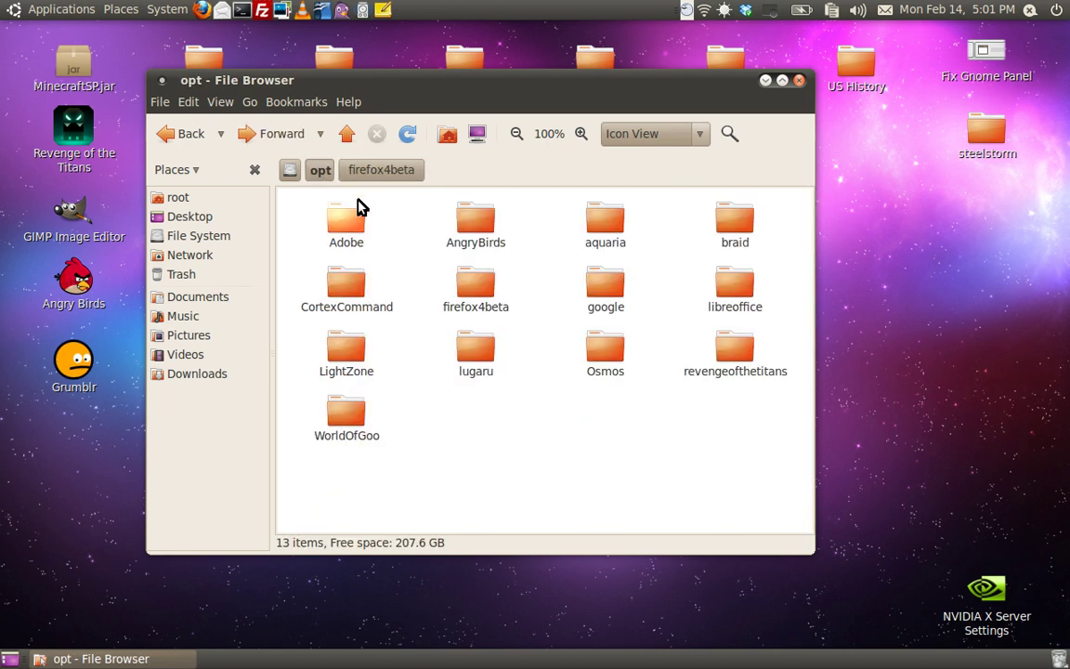
click(374, 173)
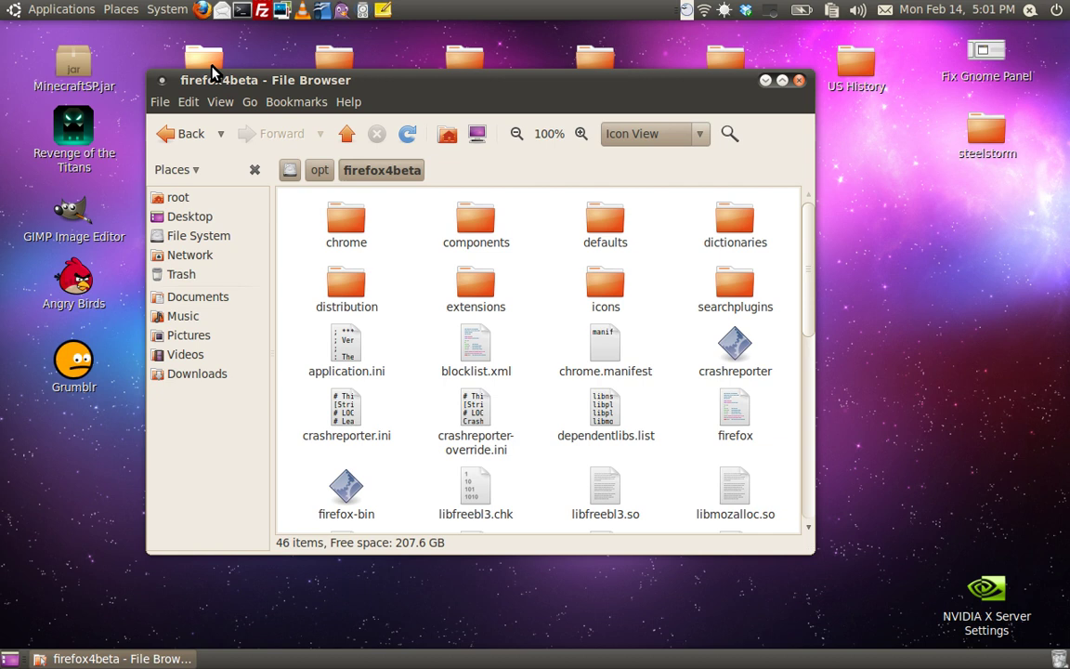
click(242, 9)
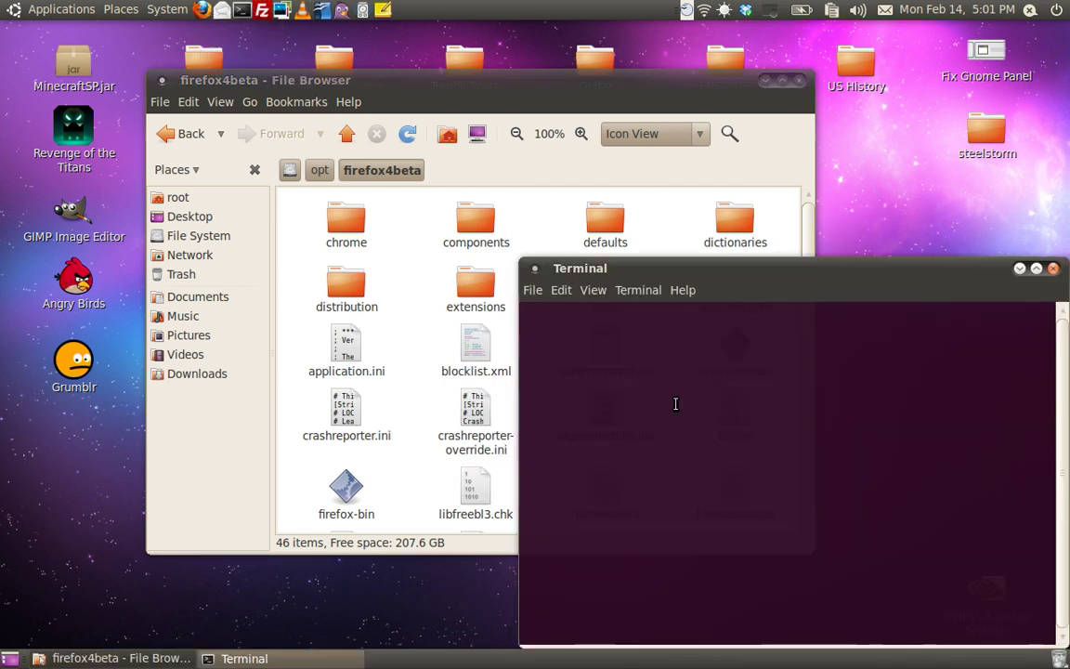
text(firefox4)
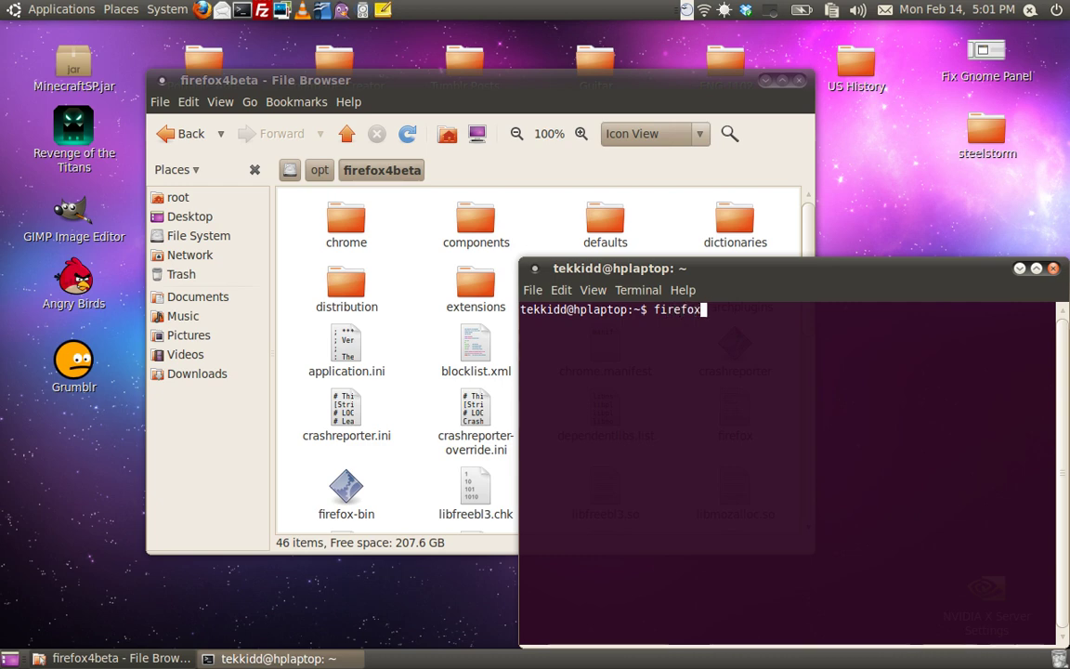
key(Return)
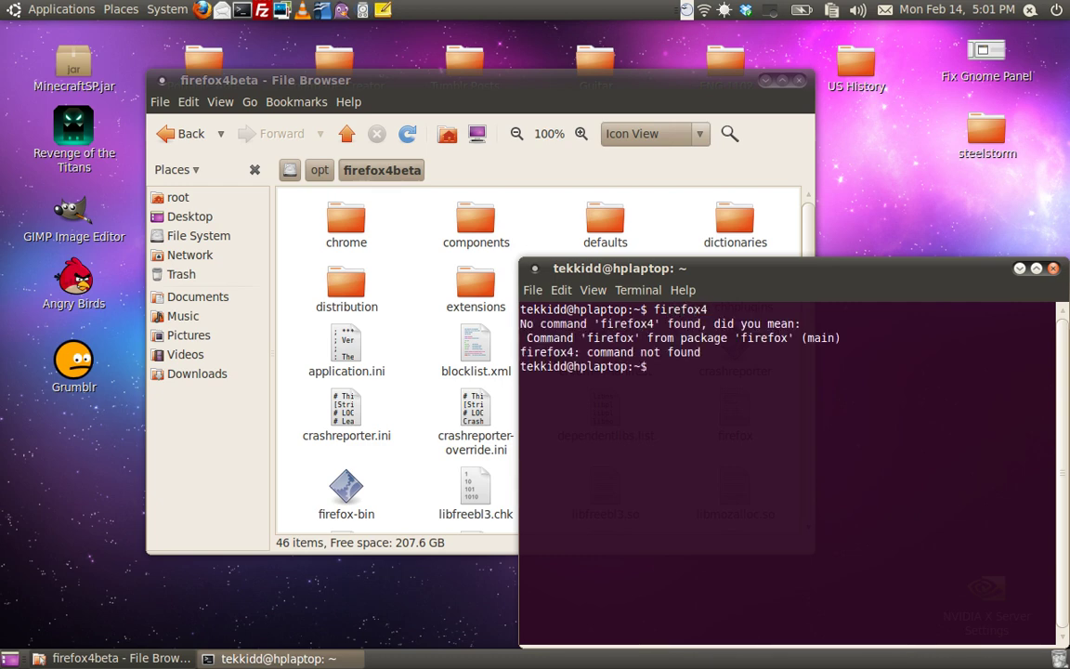
drag(796, 305, 587, 269)
Step: Close the terminal and make a link to the firefox launcher script in firefox4beta
click(842, 233)
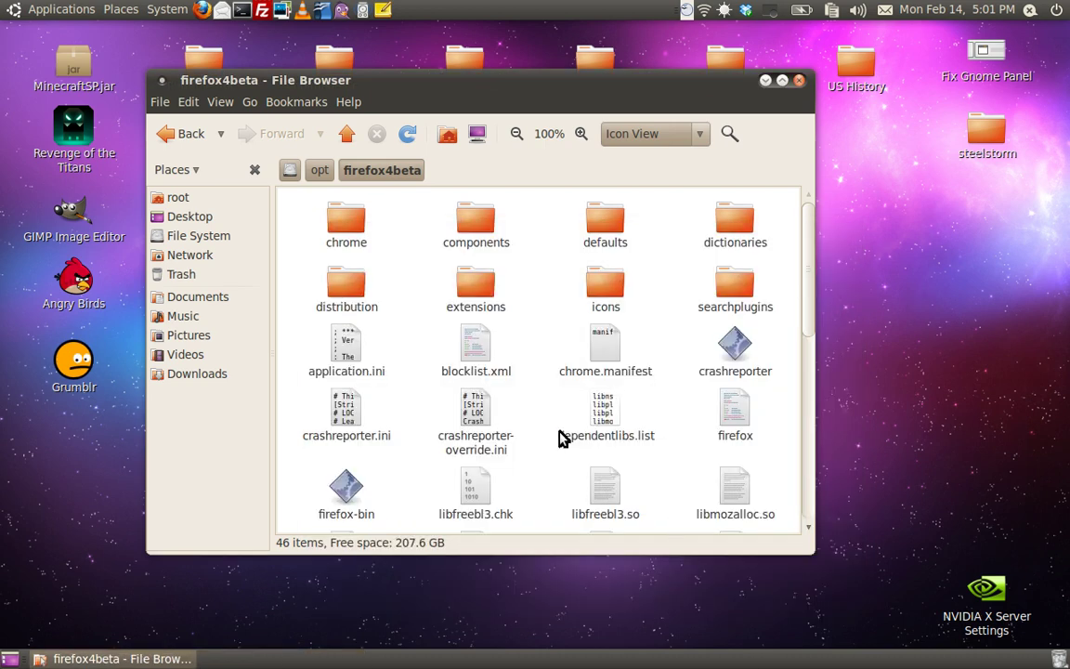
scroll(563, 441, down, 5)
scroll(567, 445, up, 3)
scroll(564, 447, up, 5)
scroll(565, 446, down, 9)
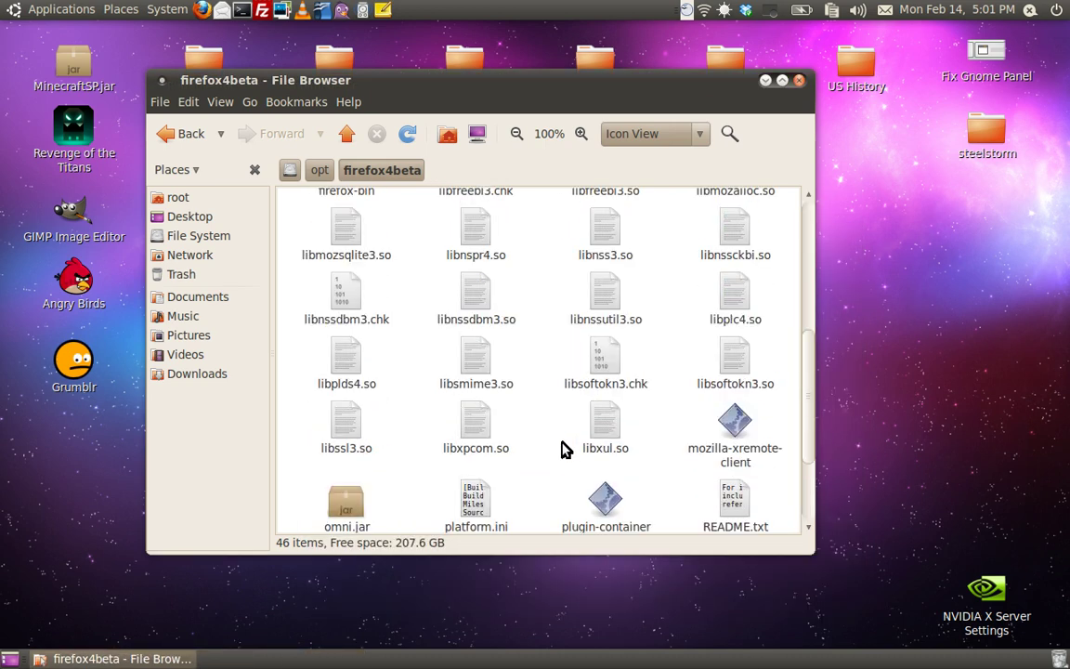
scroll(564, 447, up, 4)
scroll(565, 449, up, 4)
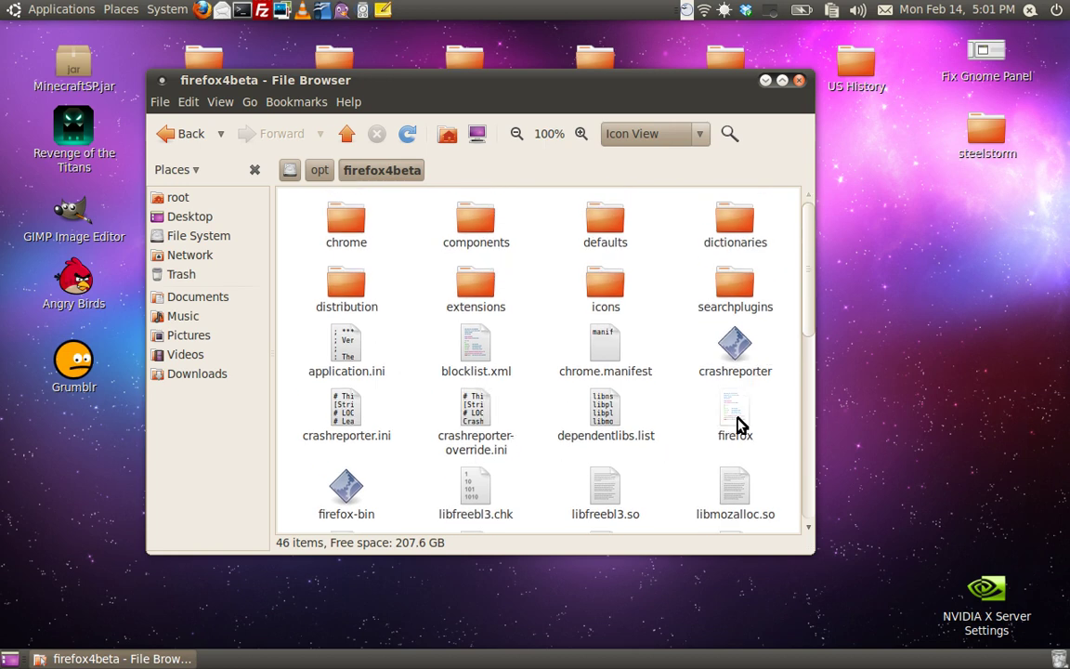
right_click(736, 419)
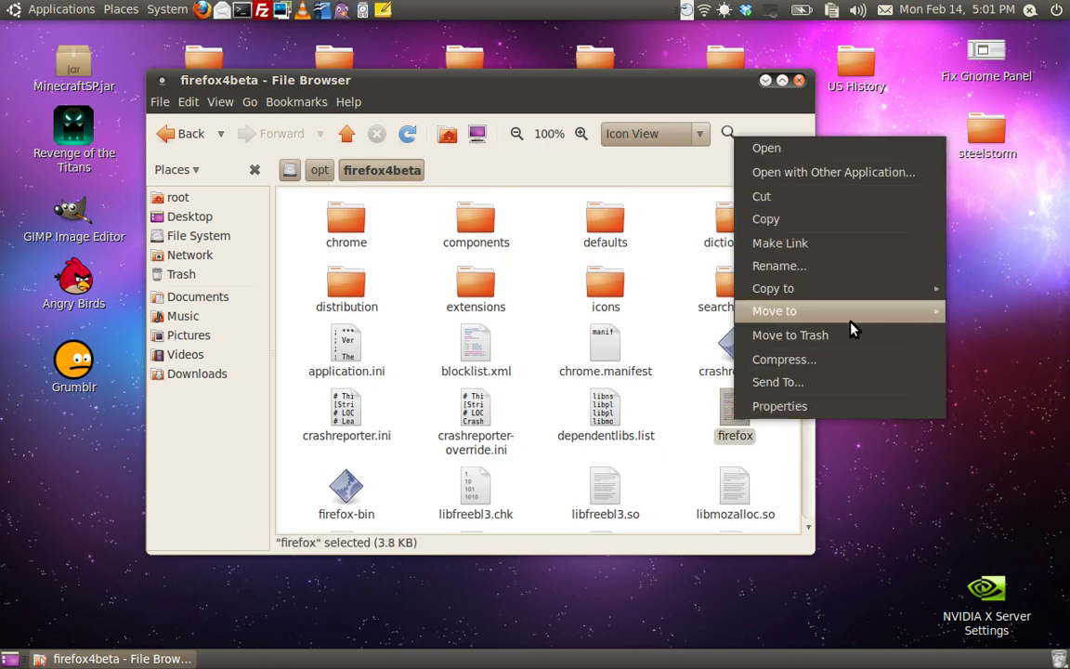
click(833, 242)
Step: Drag 'Link to firefox' onto the desktop and trash the leftover link in the folder
scroll(749, 520, down, 4)
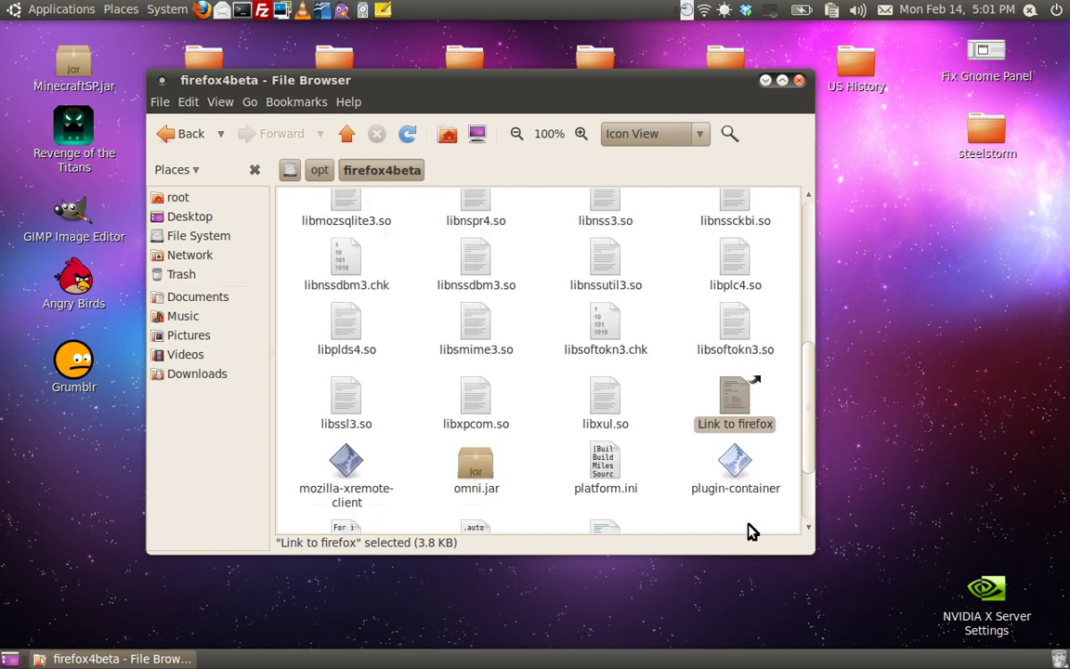
drag(736, 308, 957, 395)
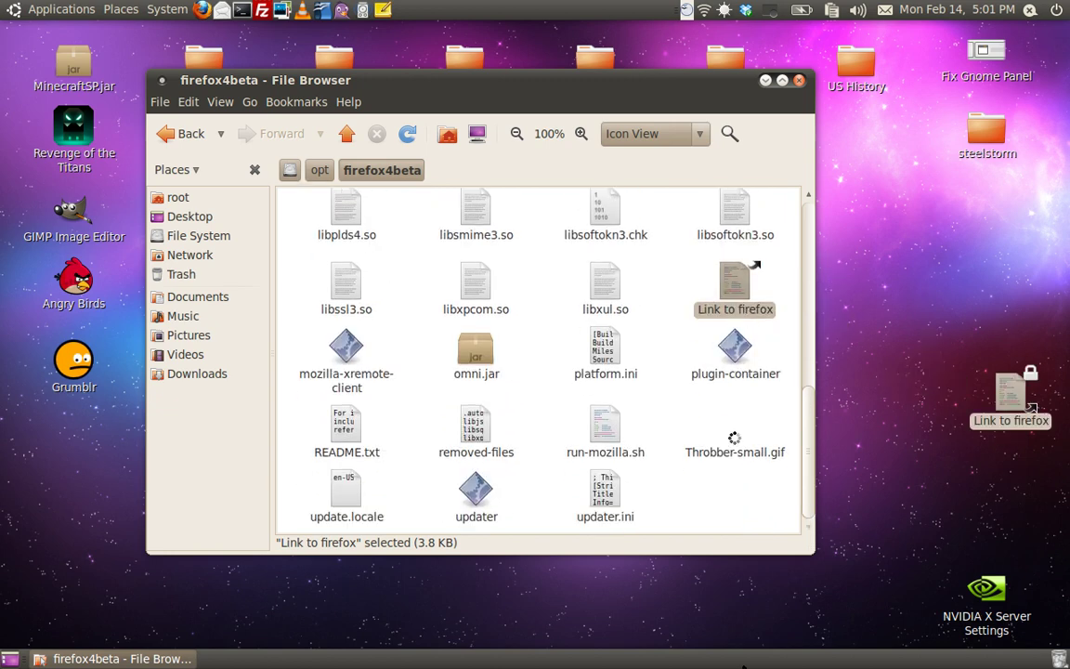
right_click(735, 299)
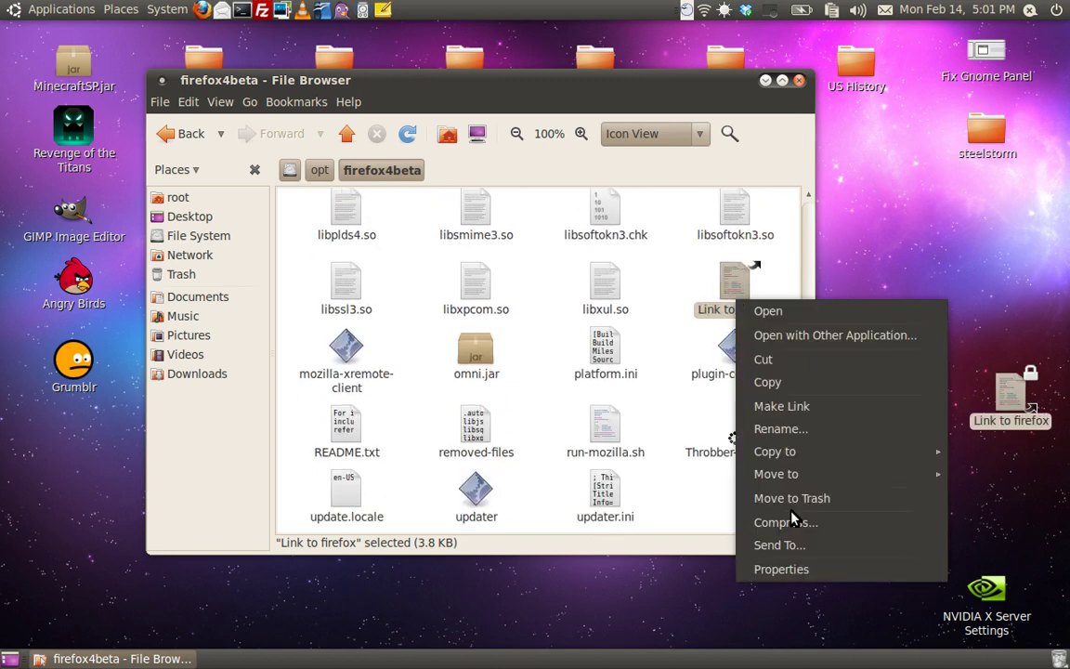
click(792, 498)
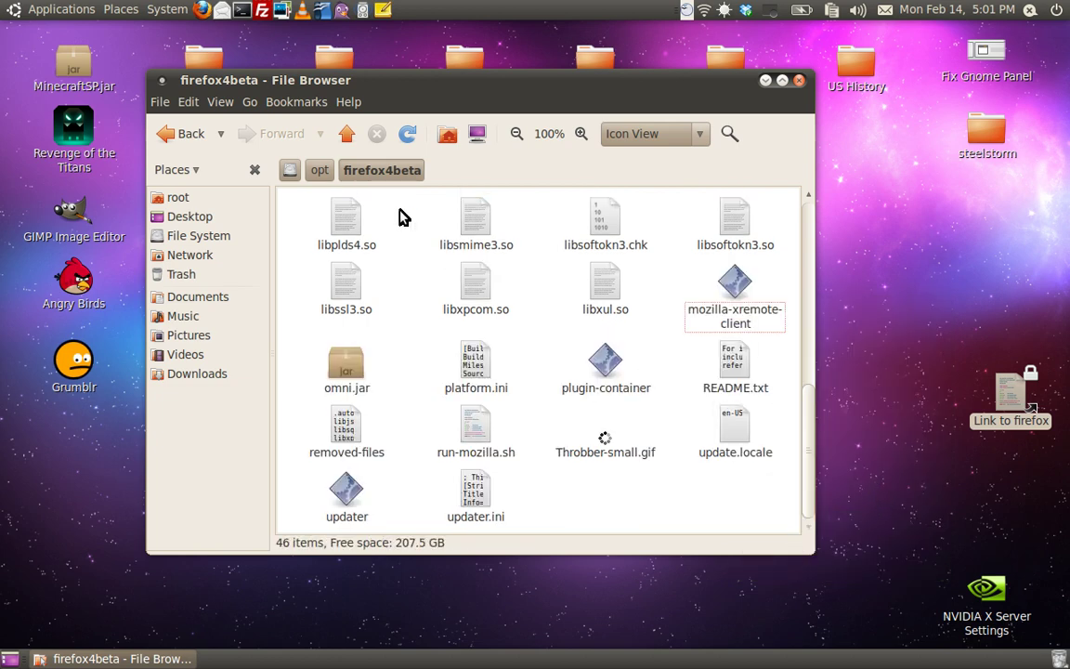
Step: Navigate the file browser from opt up to the root and into /usr/bin
click(320, 177)
click(291, 174)
scroll(444, 506, down, 2)
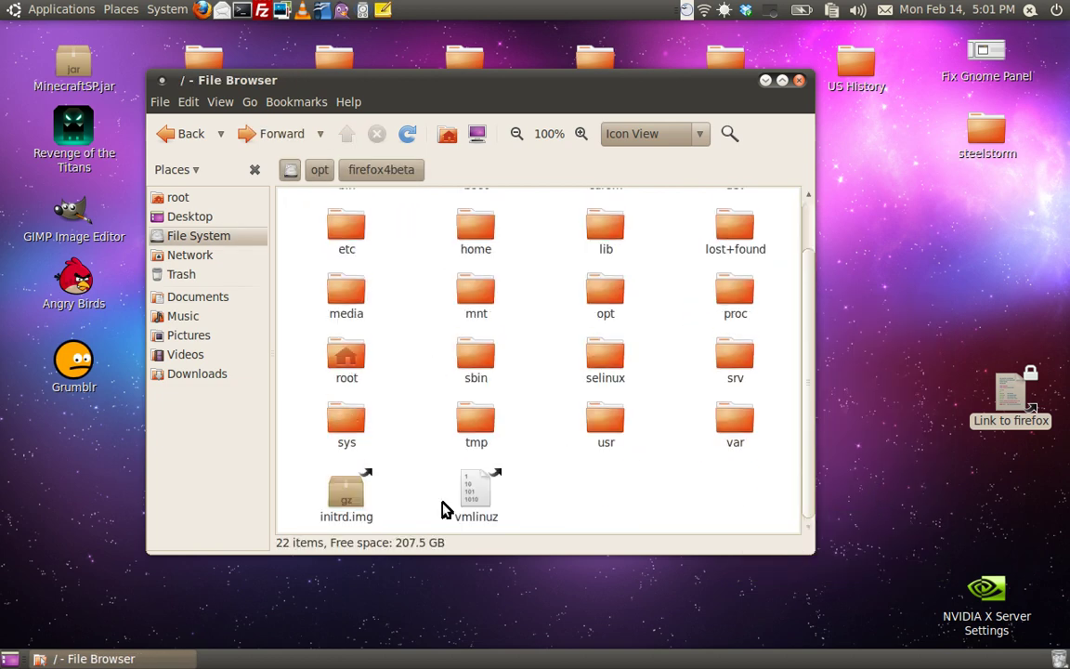
scroll(507, 462, up, 2)
double_click(624, 492)
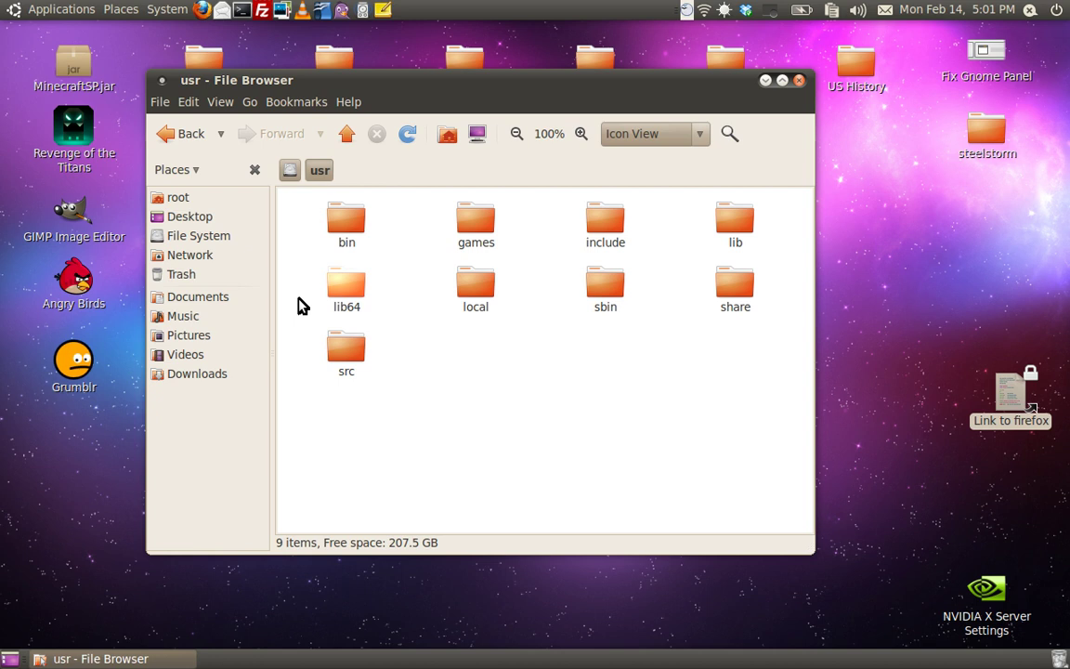
double_click(343, 251)
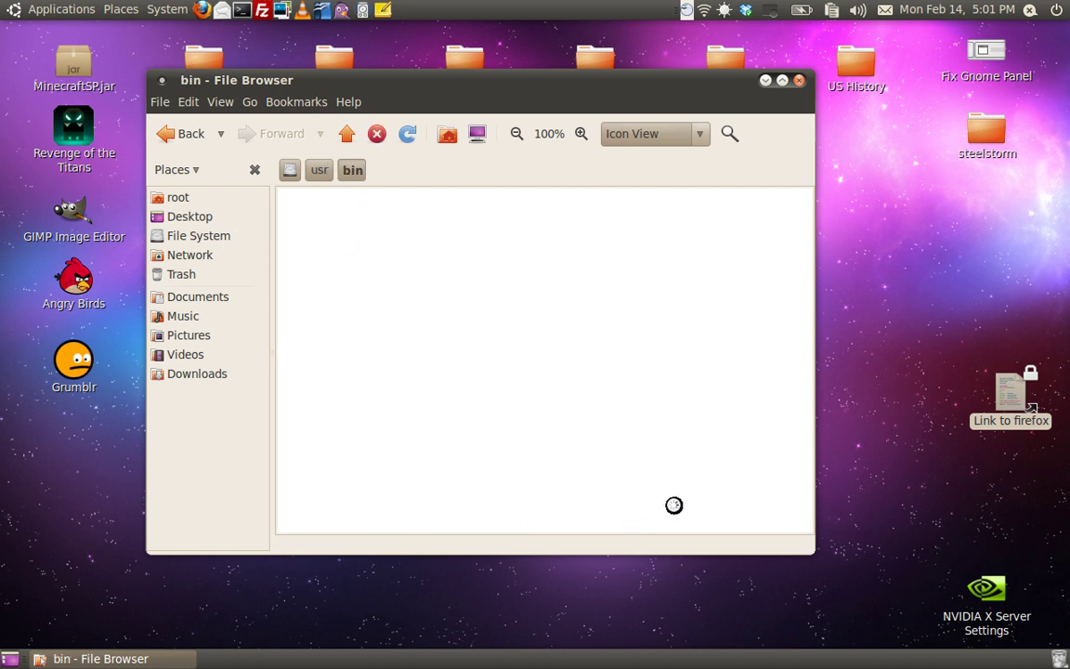
Step: Rename the desktop link to firefox4
drag(1017, 420, 943, 447)
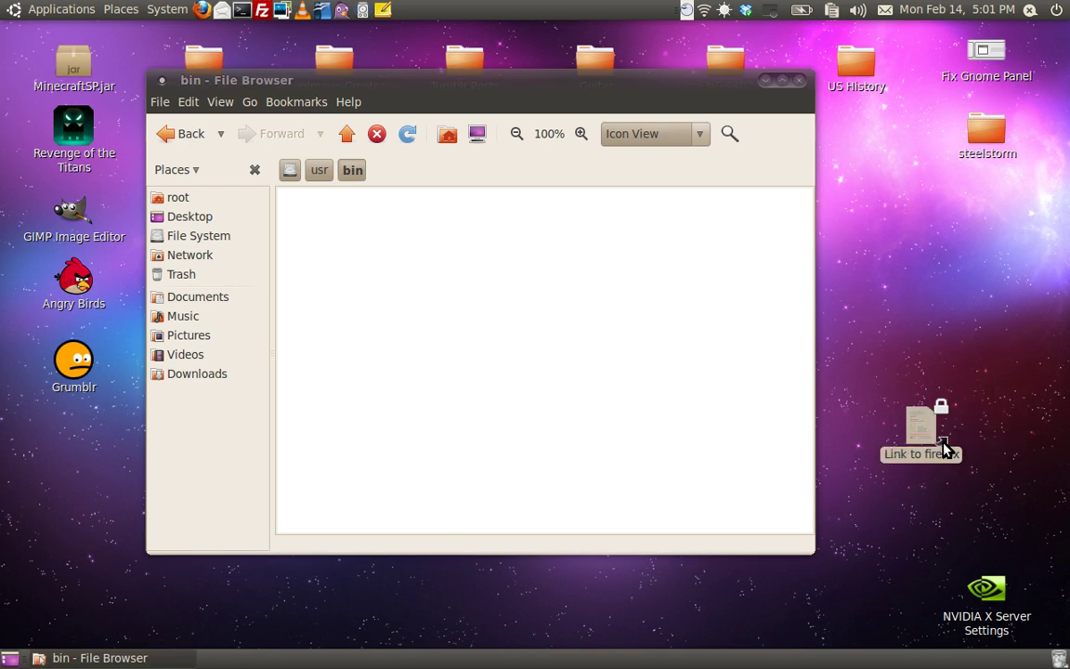
right_click(944, 444)
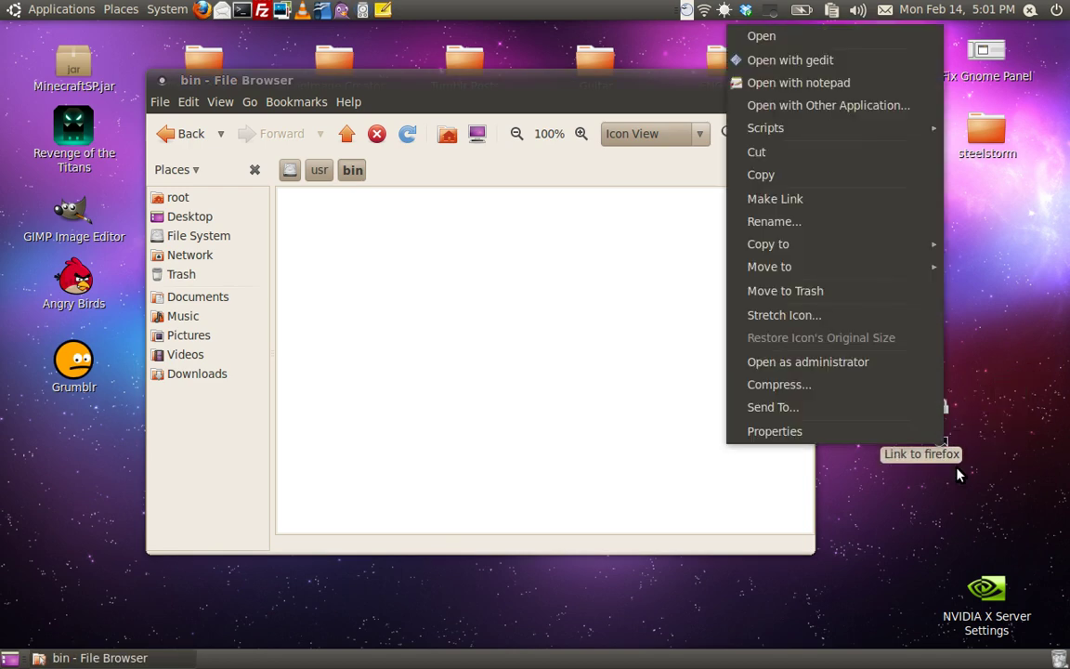
click(843, 226)
text(firefox)
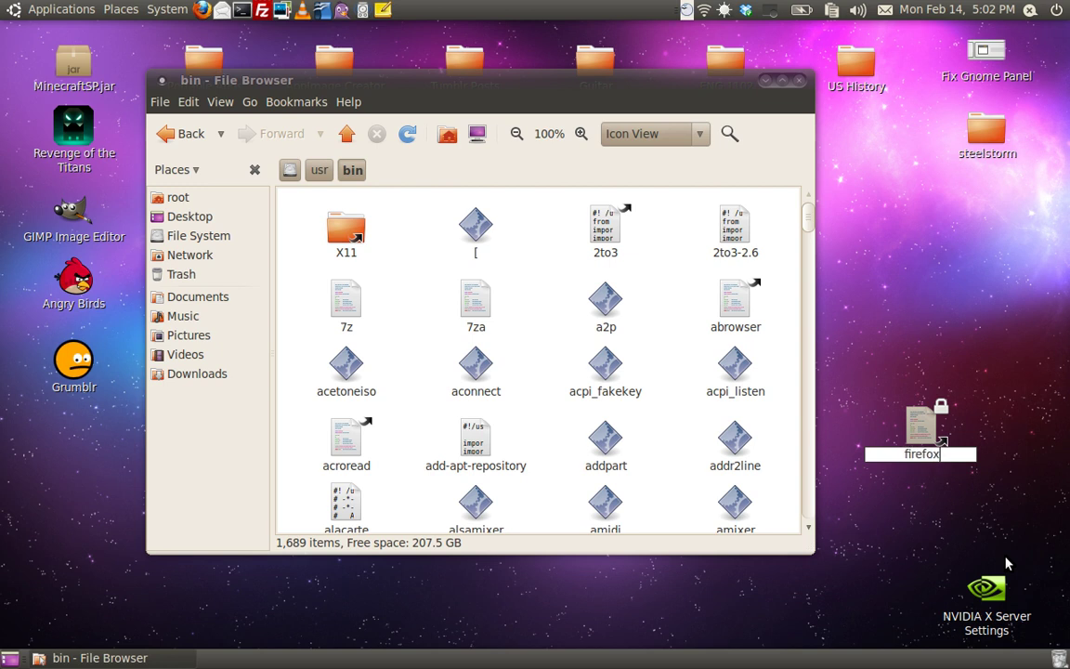
text(4)
key(Return)
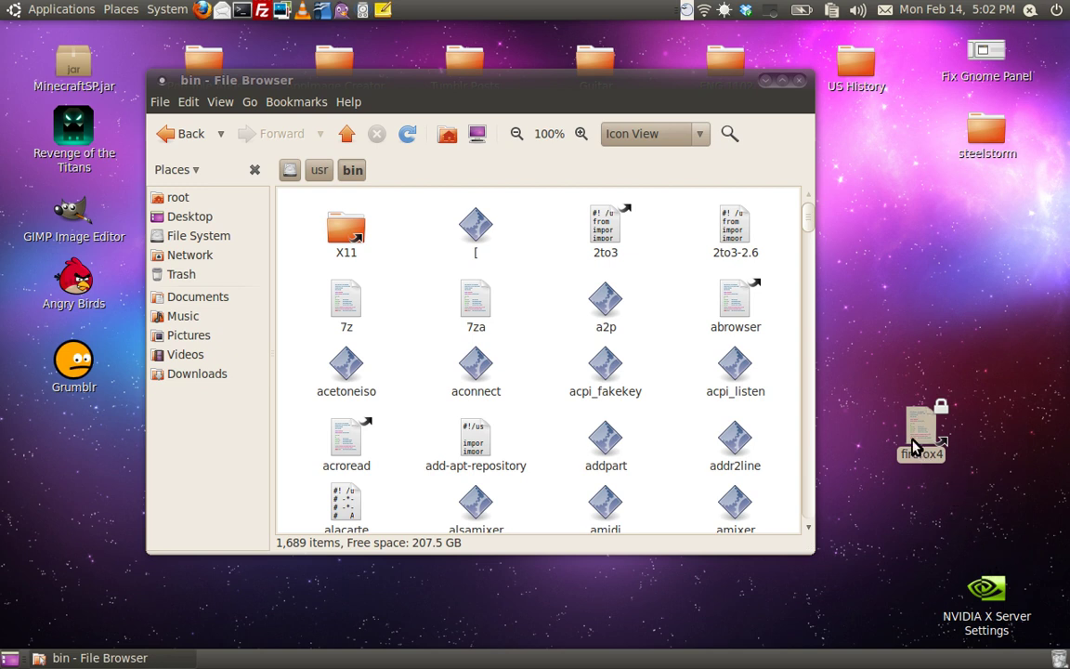
Step: Move the firefox4 link into /usr/bin, trash its desktop copy, and close the file browser
drag(901, 455, 659, 269)
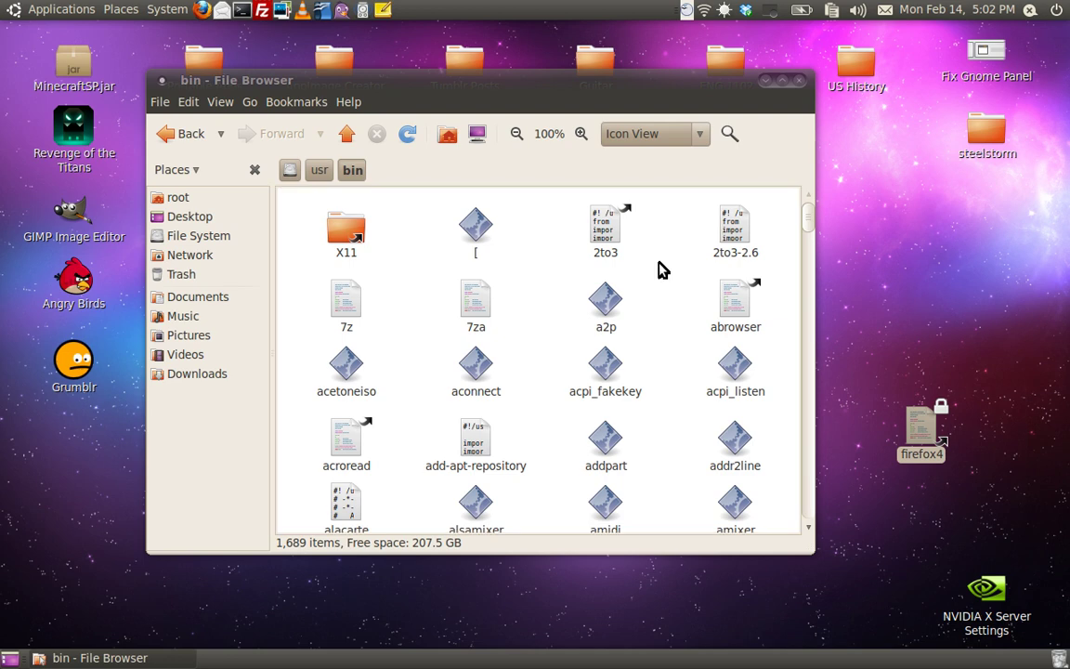
click(544, 520)
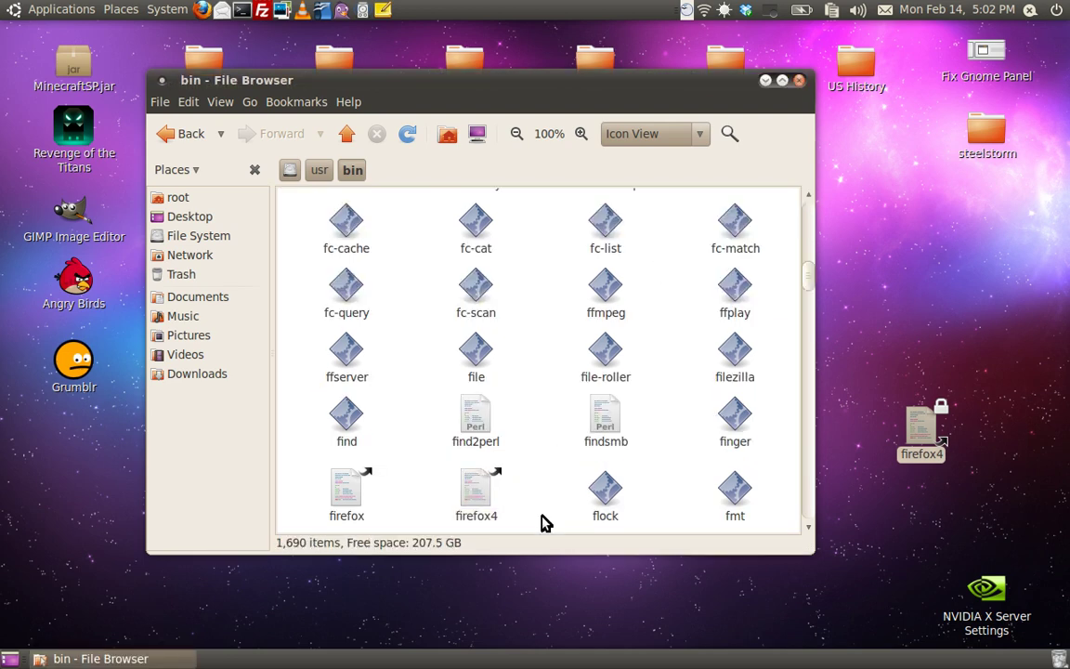
right_click(919, 436)
click(819, 297)
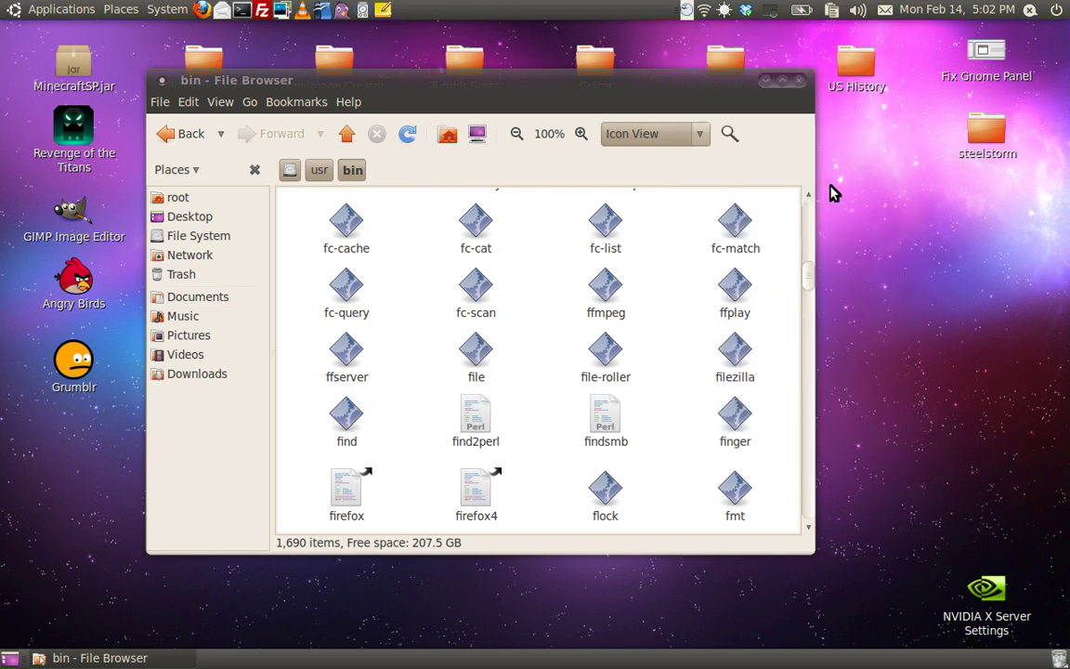
click(795, 86)
Step: Open a terminal and run the firefox4 command to launch Firefox 4 Beta
click(241, 10)
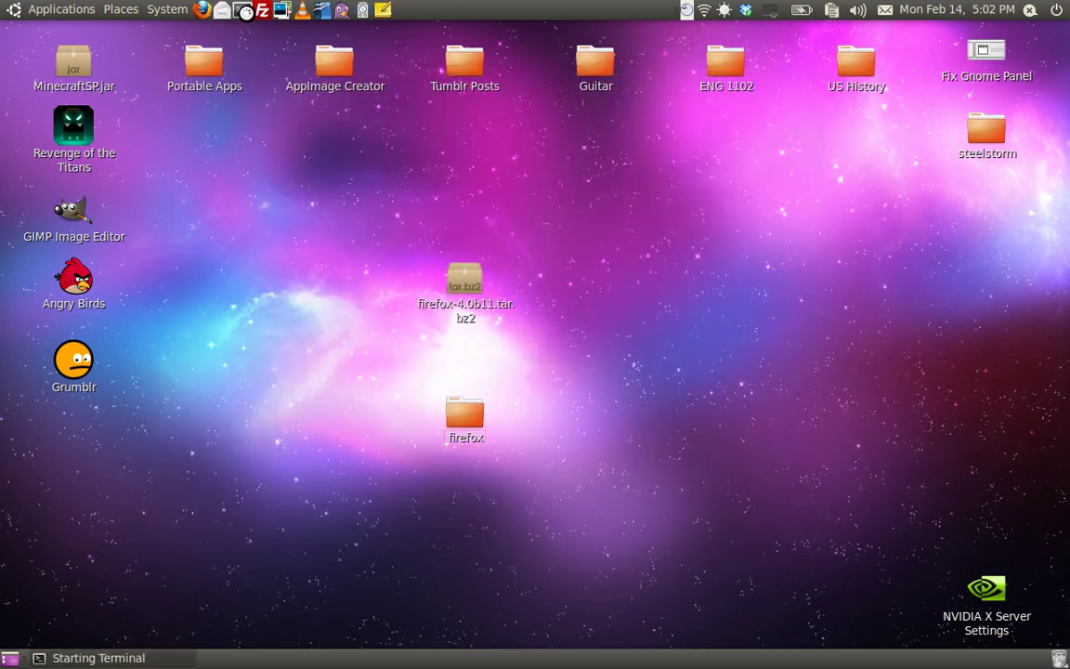
drag(211, 70, 416, 175)
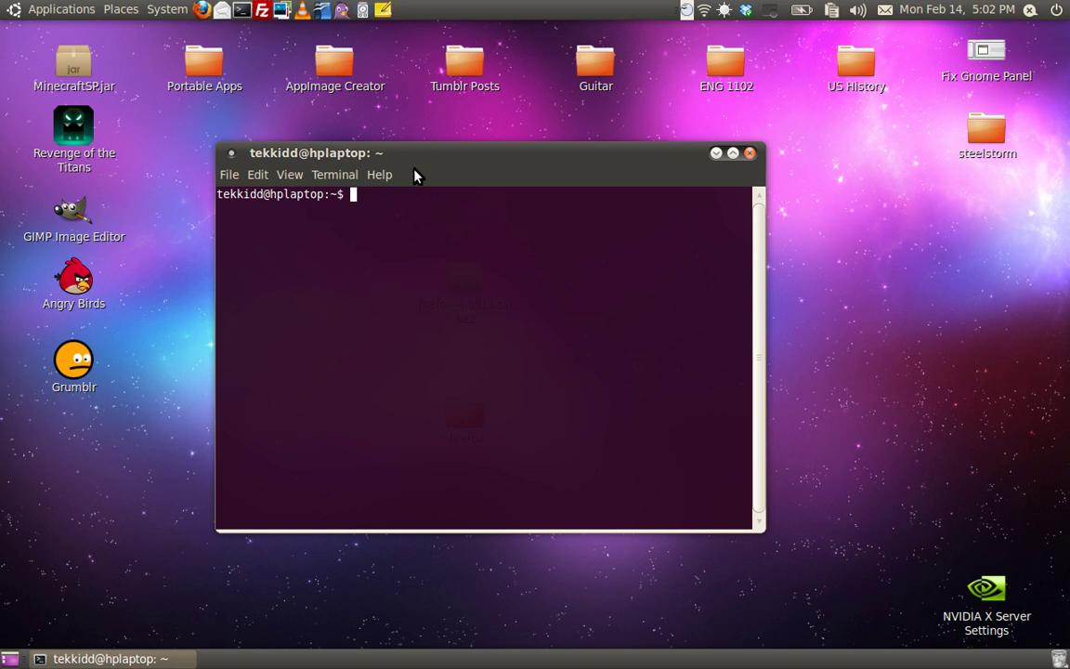
text(fiefrcx)
key(BackSpace)
key(BackSpace)
key(BackSpace)
key(BackSpace)
key(BackSpace)
text(refo)
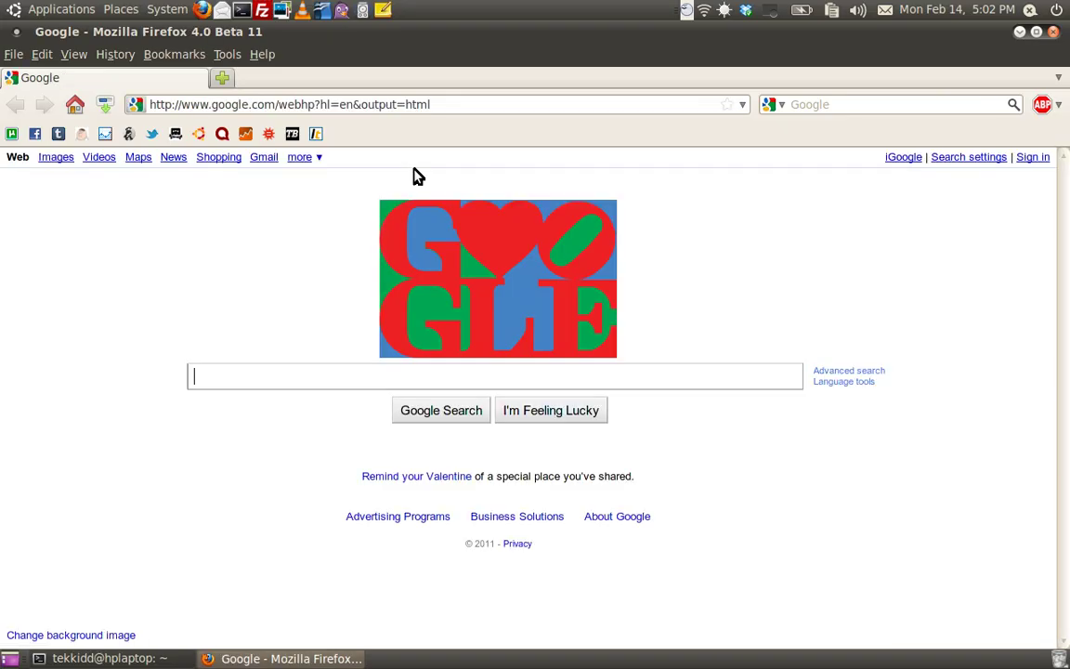
Step: Quit Firefox, close the terminal, and delete the desktop firefox tarball and folder
key(ctrl+q)
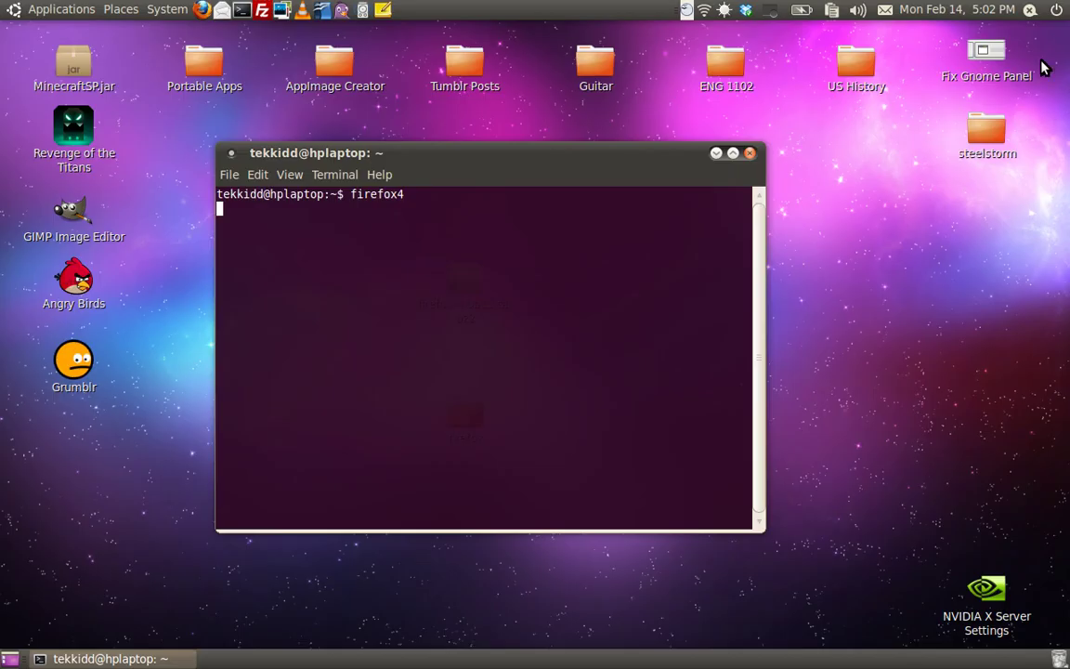
click(749, 154)
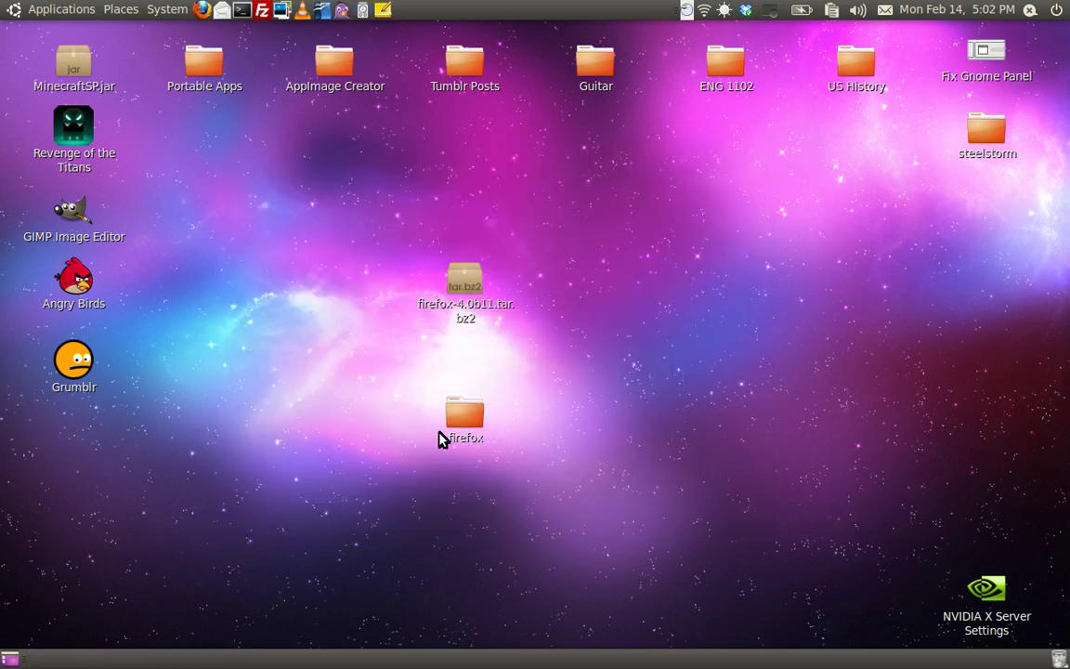
drag(369, 193, 507, 426)
key(Delete)
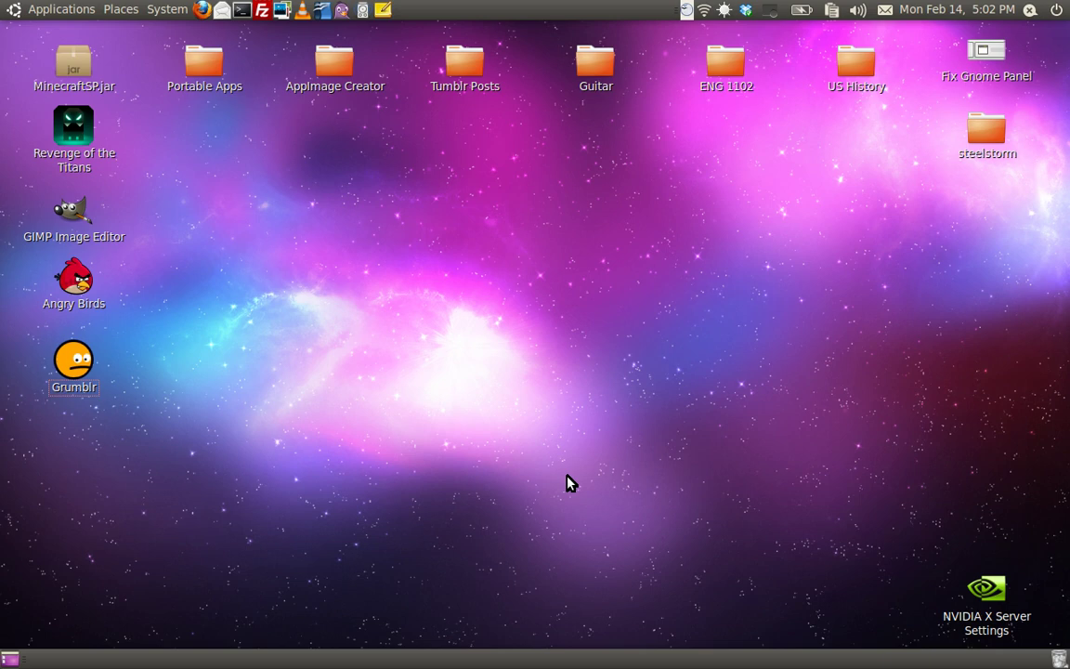
Step: Browse the Applications menu and panel options looking for a menu editor, then dismiss them
click(61, 9)
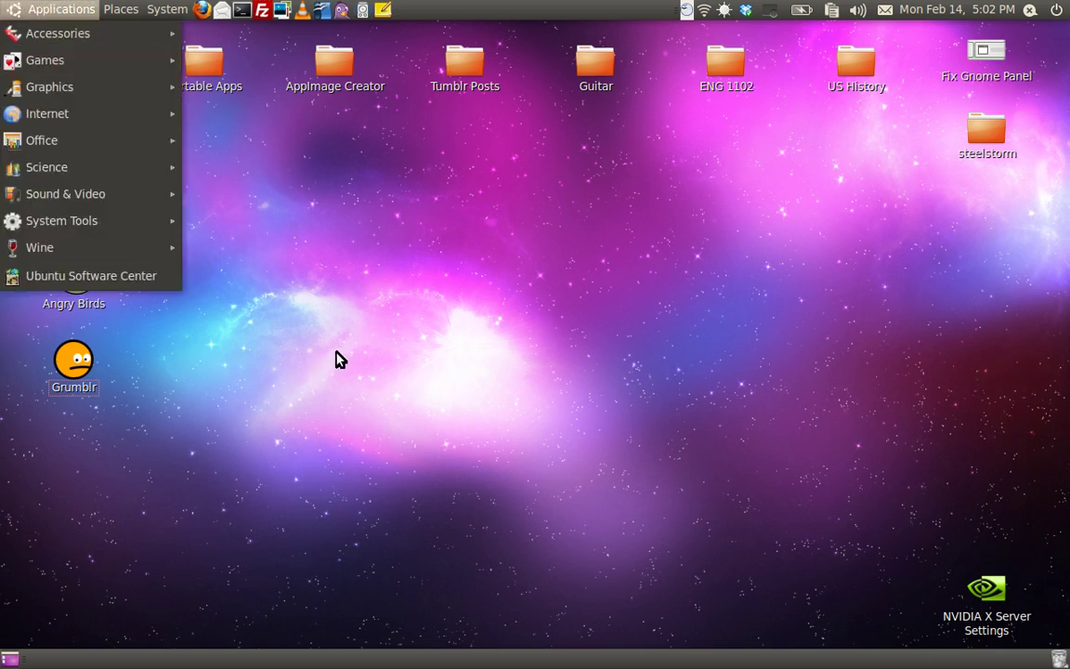
click(134, 67)
click(62, 9)
mouse_move(93, 140)
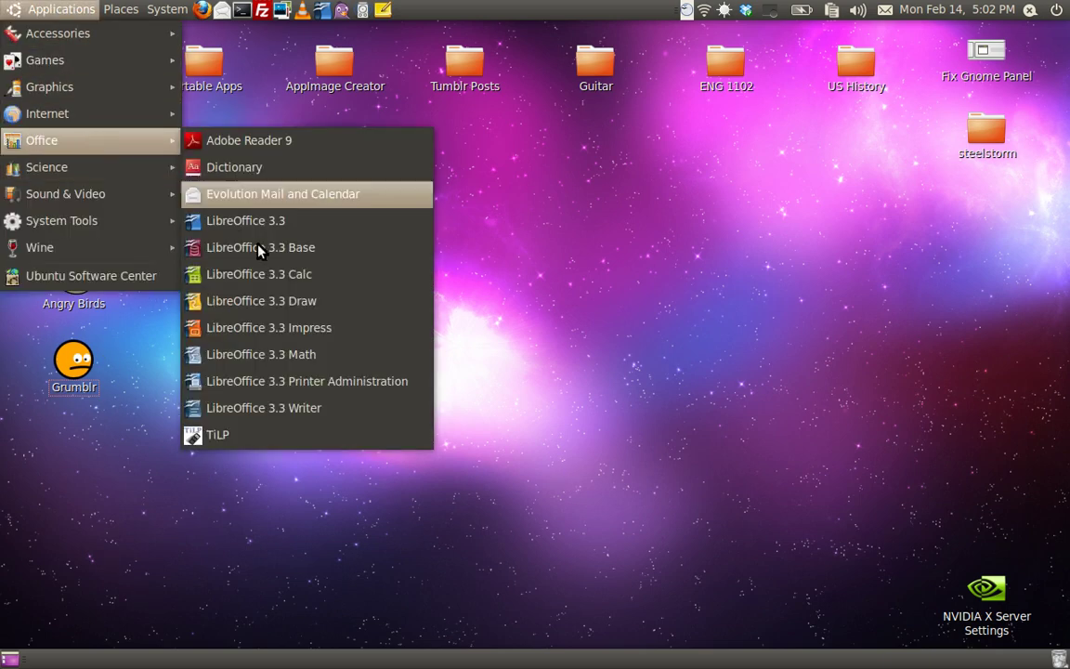
click(738, 423)
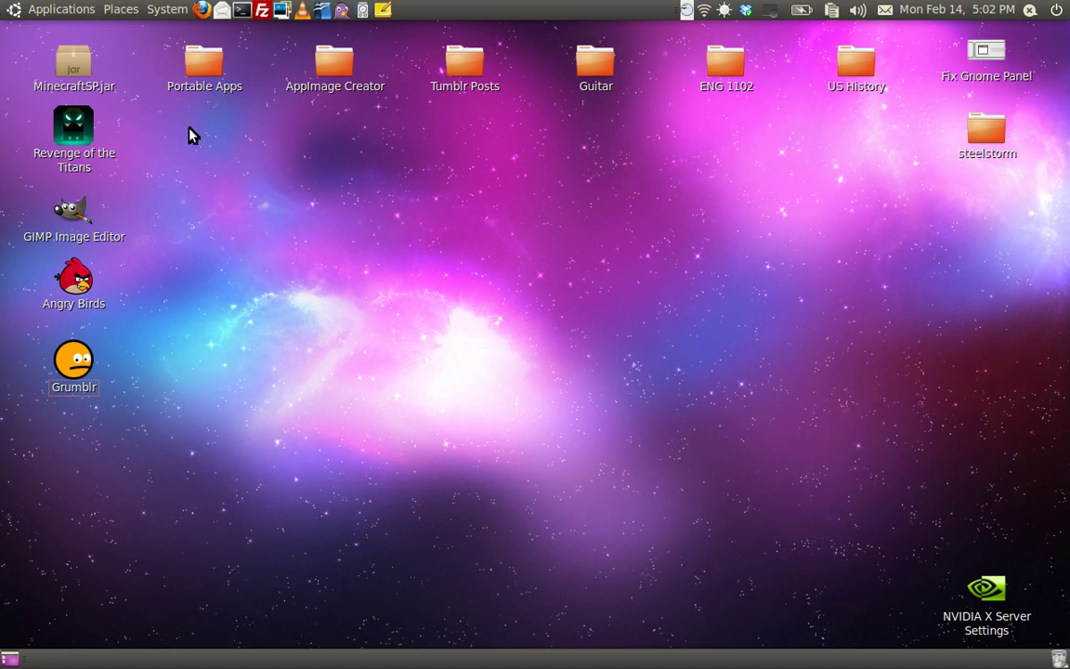
right_click(98, 9)
click(469, 416)
Step: Run alacarte from the Alt+F2 Run Application dialog
key(alt+F2)
click(469, 435)
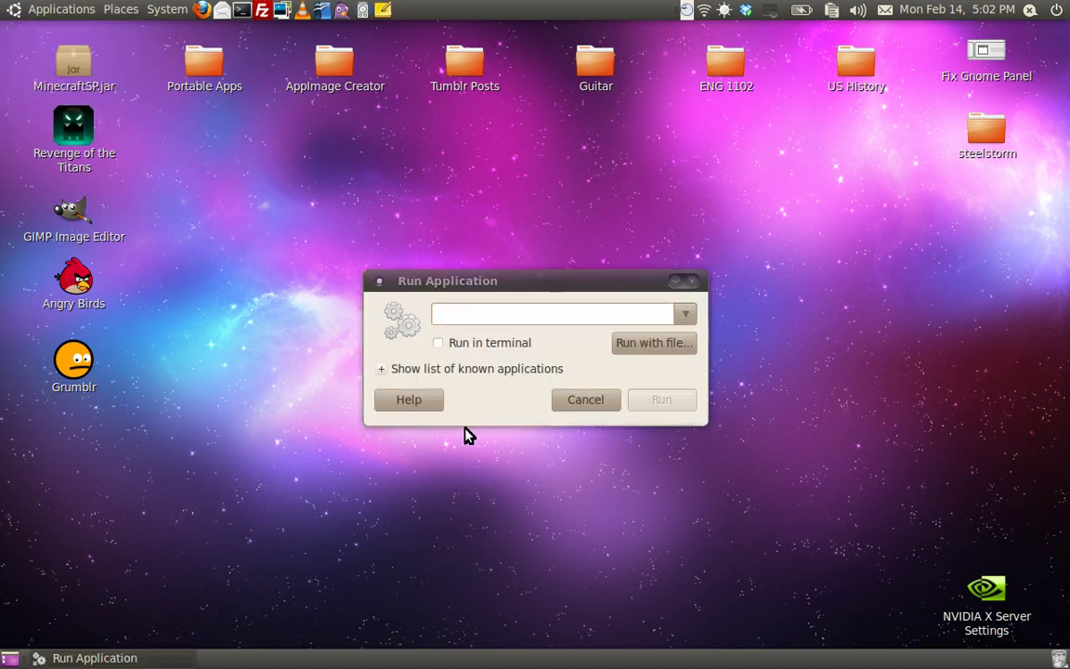
click(526, 334)
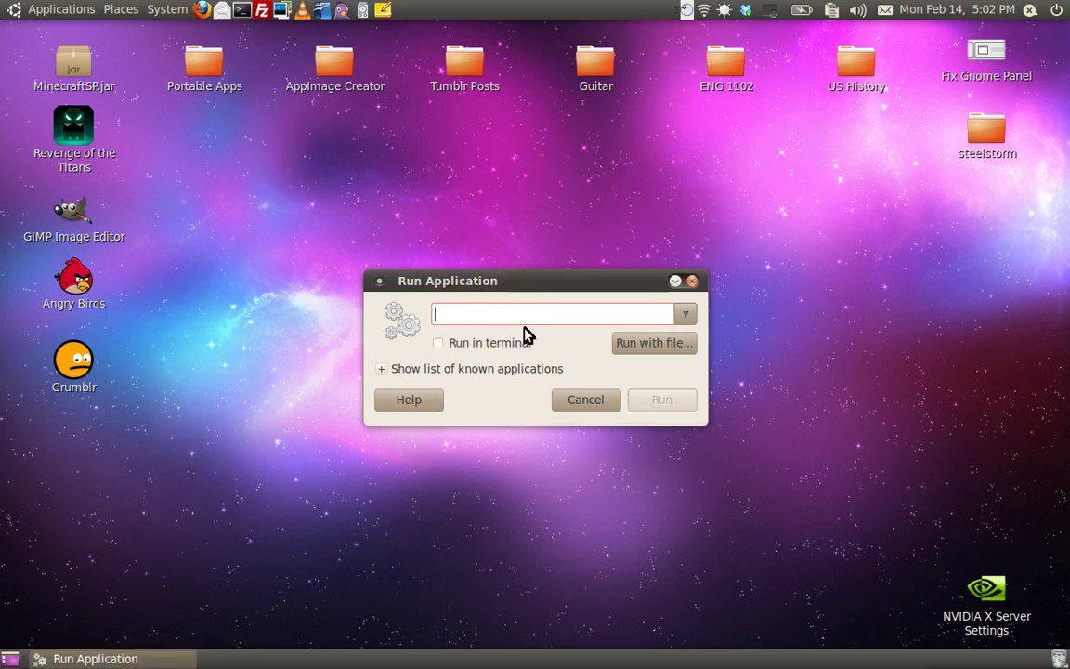
text(alacarte)
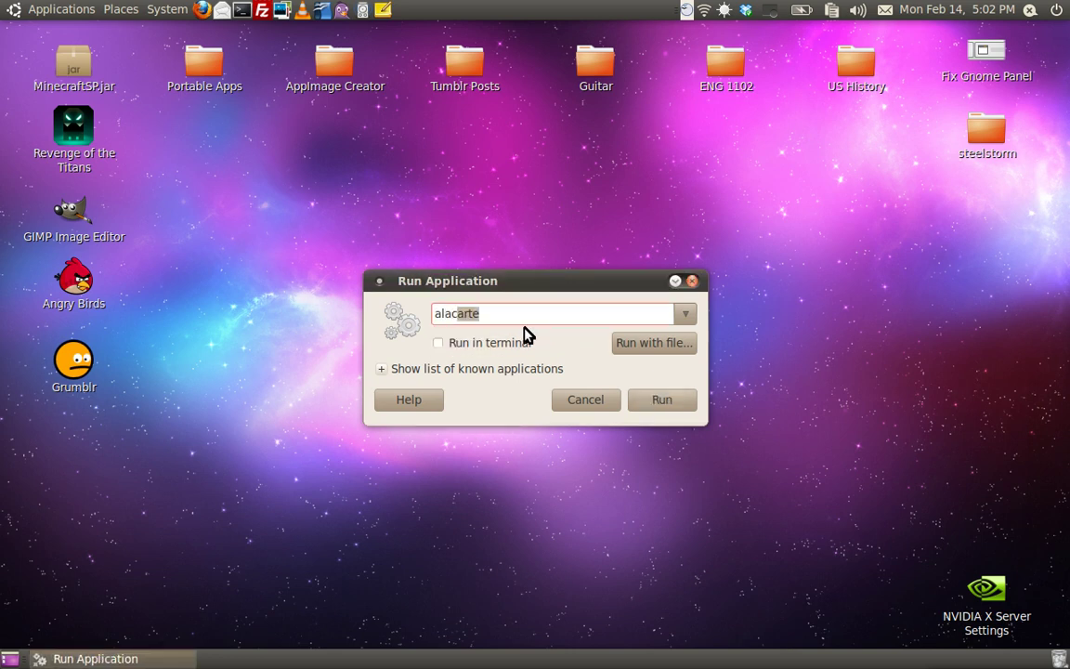
key(Return)
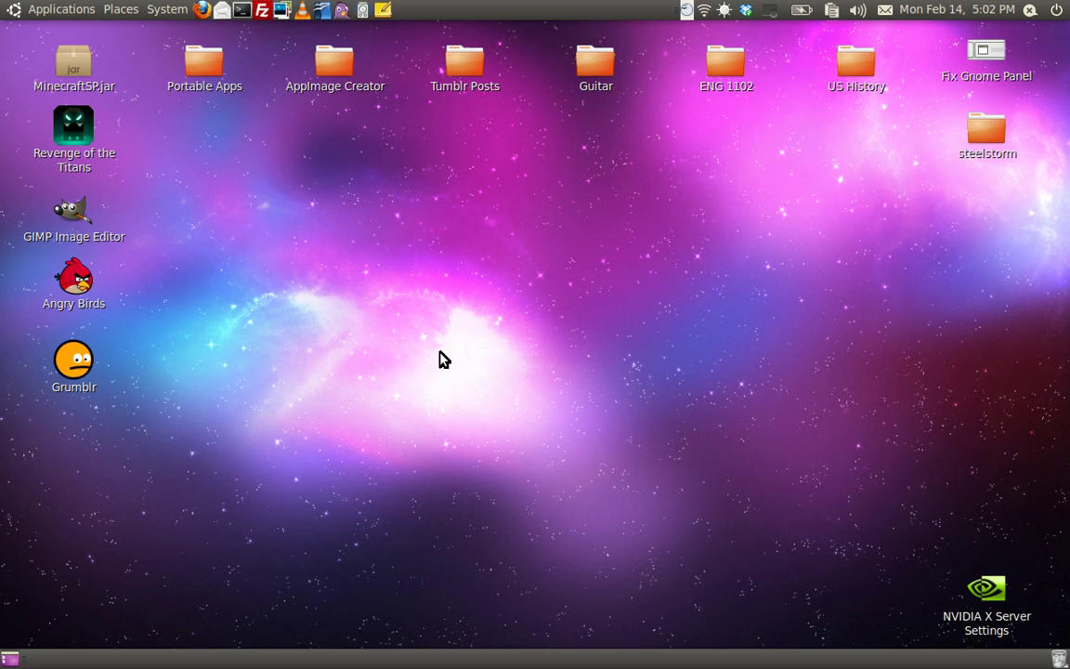
Step: Select the Internet category in Main Menu's Menus list
scroll(504, 329, down, 1)
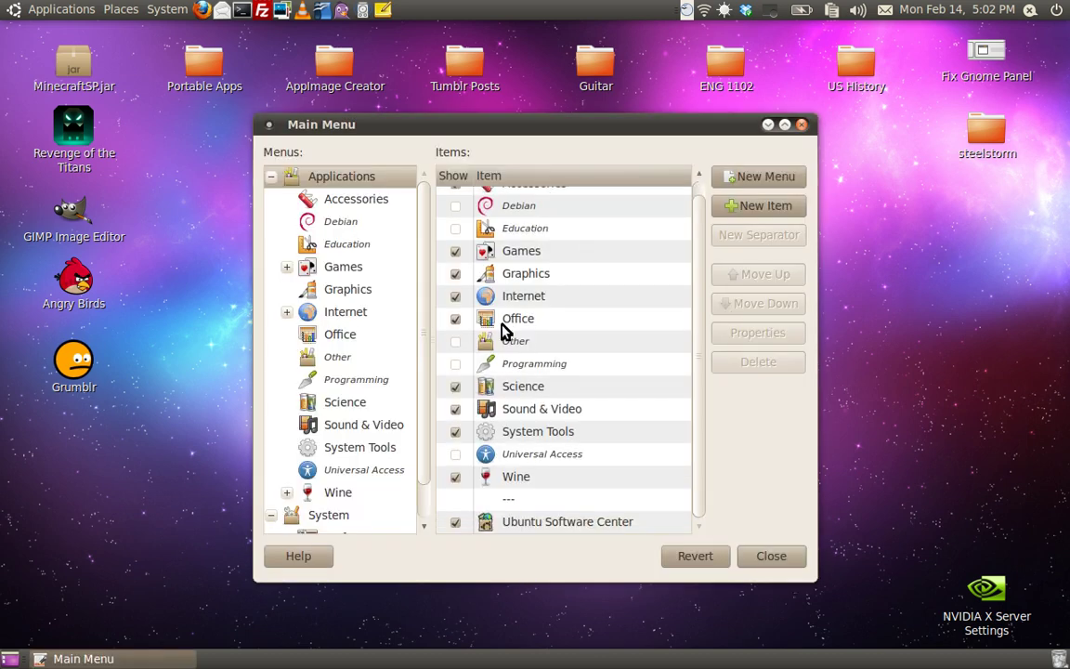
scroll(467, 348, up, 1)
scroll(468, 349, down, 1)
click(362, 311)
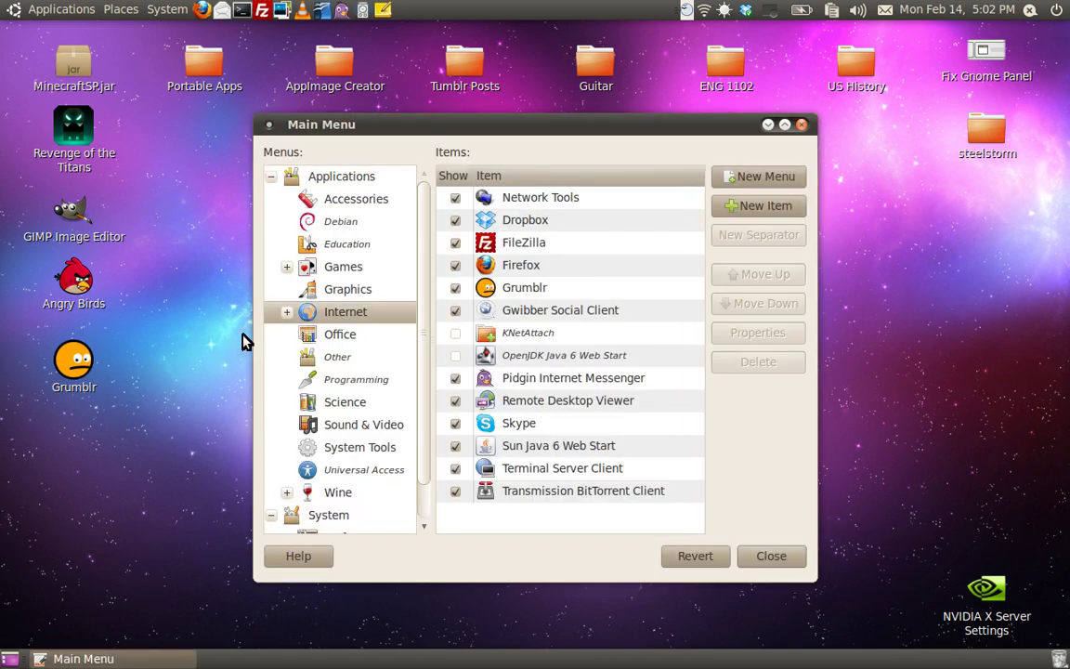
click(283, 312)
click(282, 312)
Step: Create a new Application launcher named 'Firefox 4 Beta' with command firefox4
click(781, 207)
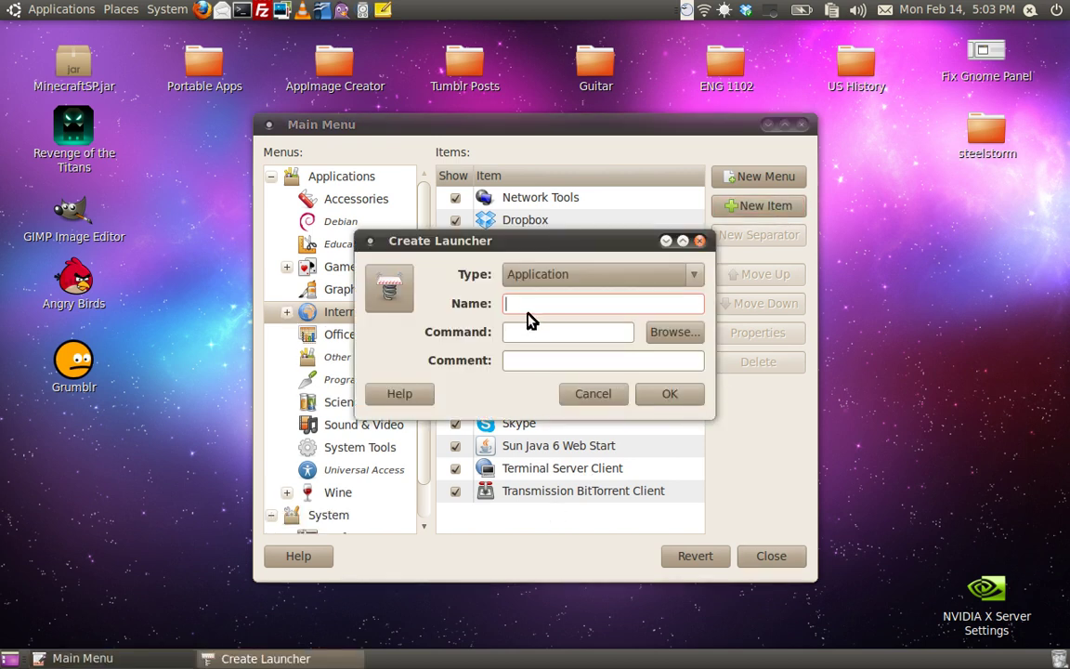
click(531, 282)
click(565, 277)
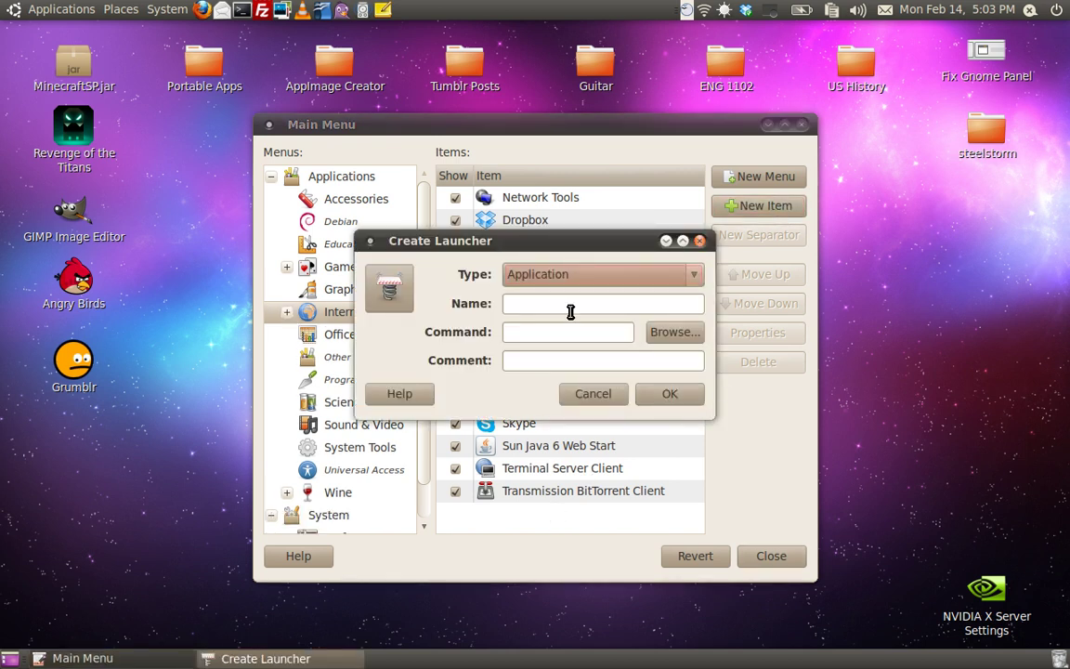
text(Firefox)
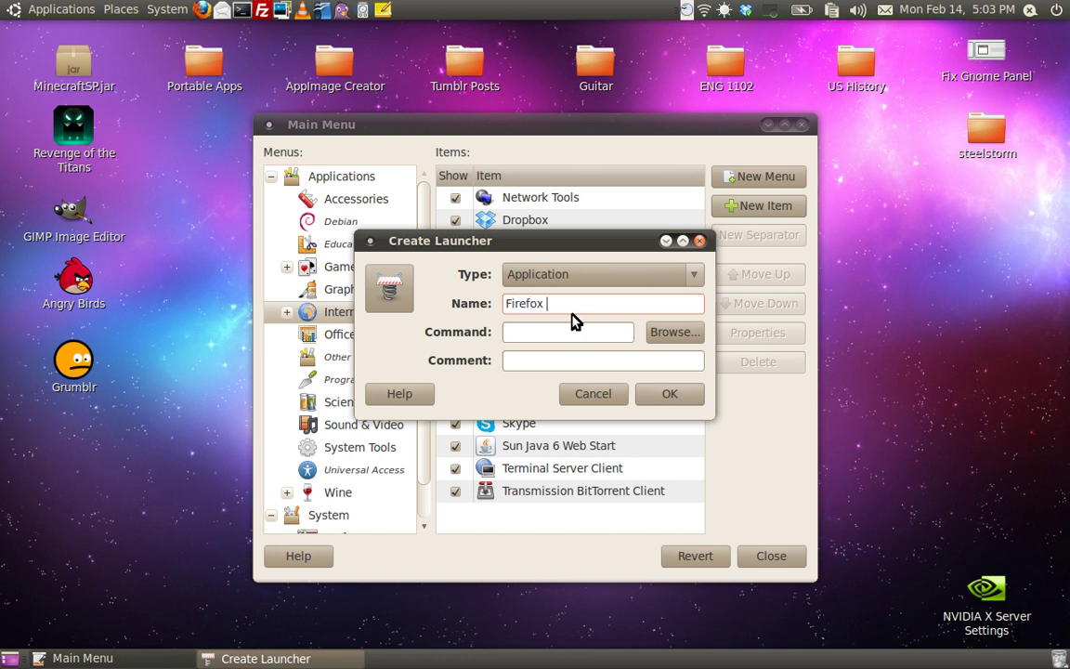
text( 4 Beta)
key(Tab)
text(firefox4)
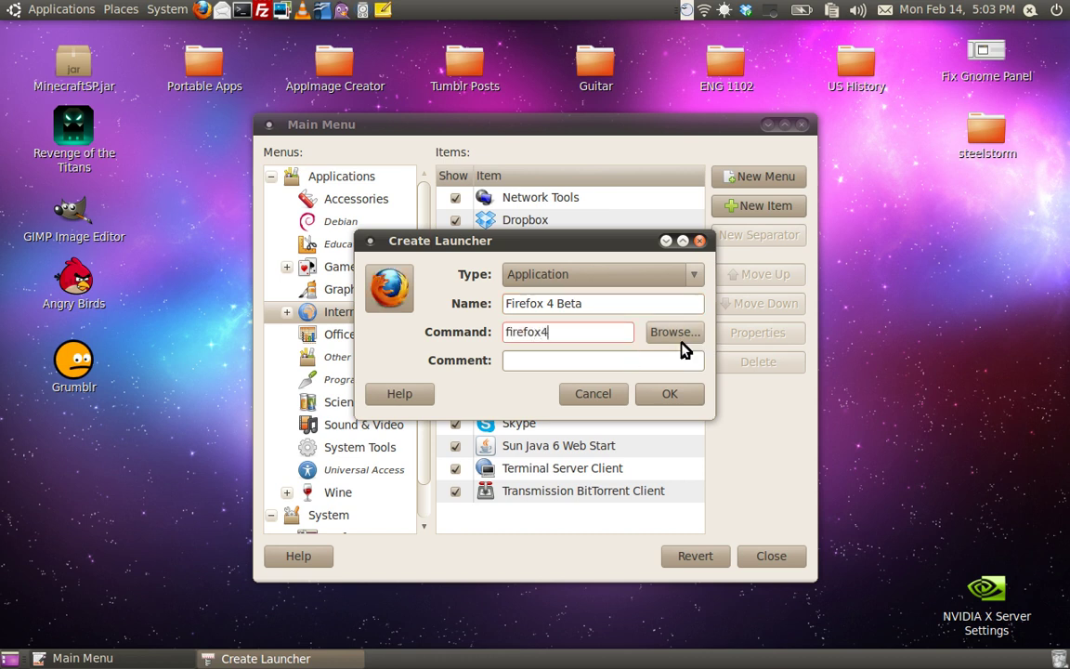
Step: Set the launcher icon to mozicon128.png from the /opt/firefox4beta/icons/ folder
click(388, 288)
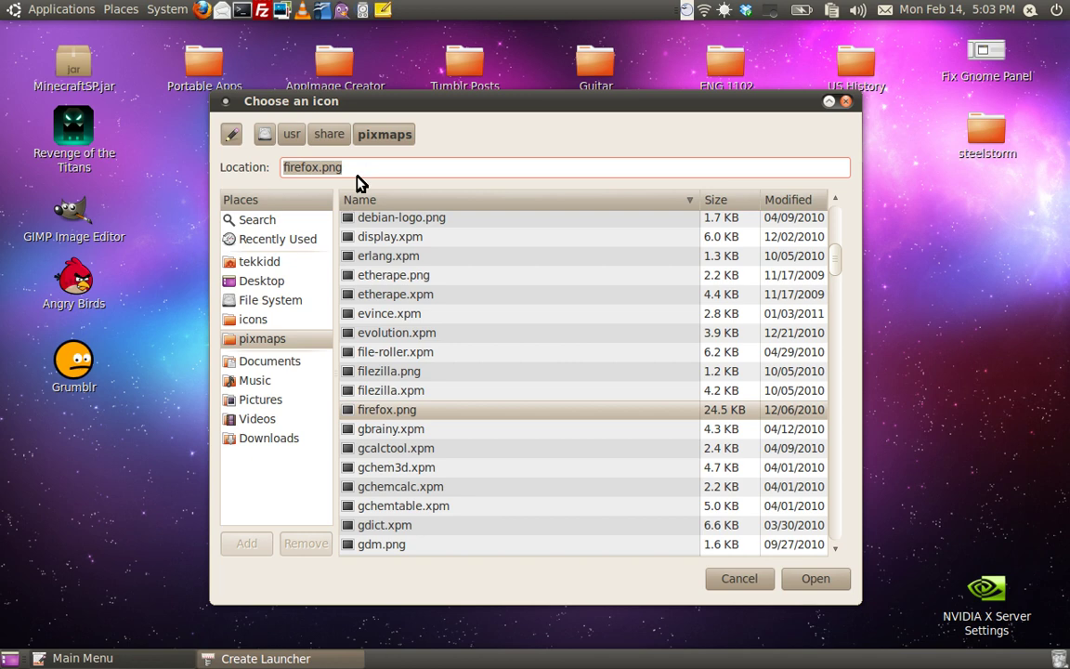
text(/opt/firefox4beta/)
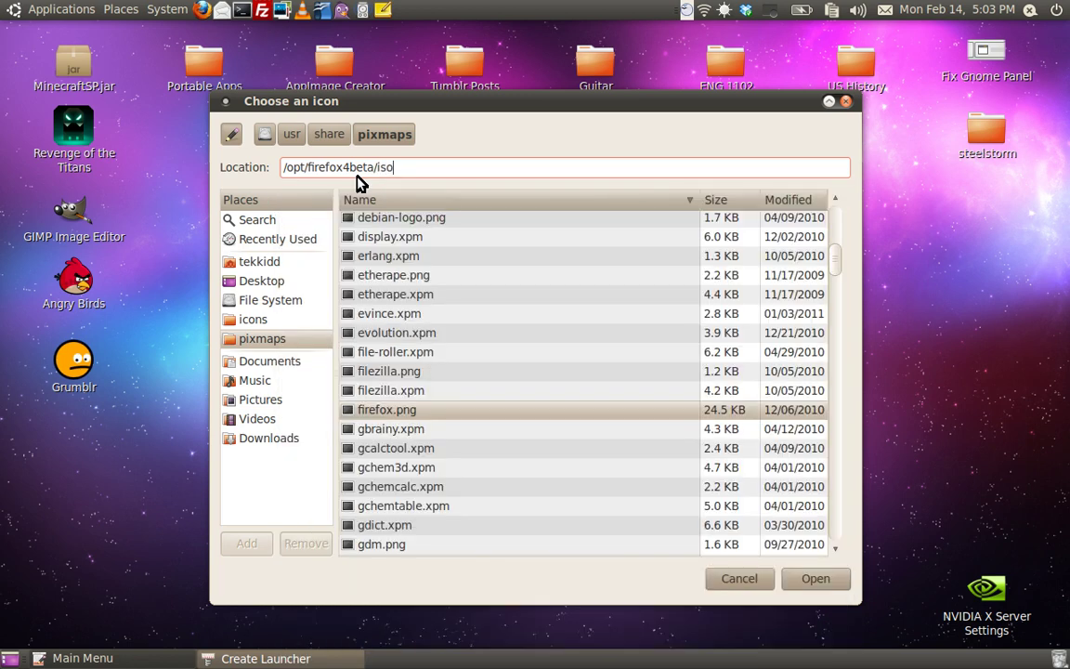
text(icop)
key(BackSpace)
text(ns/)
key(Return)
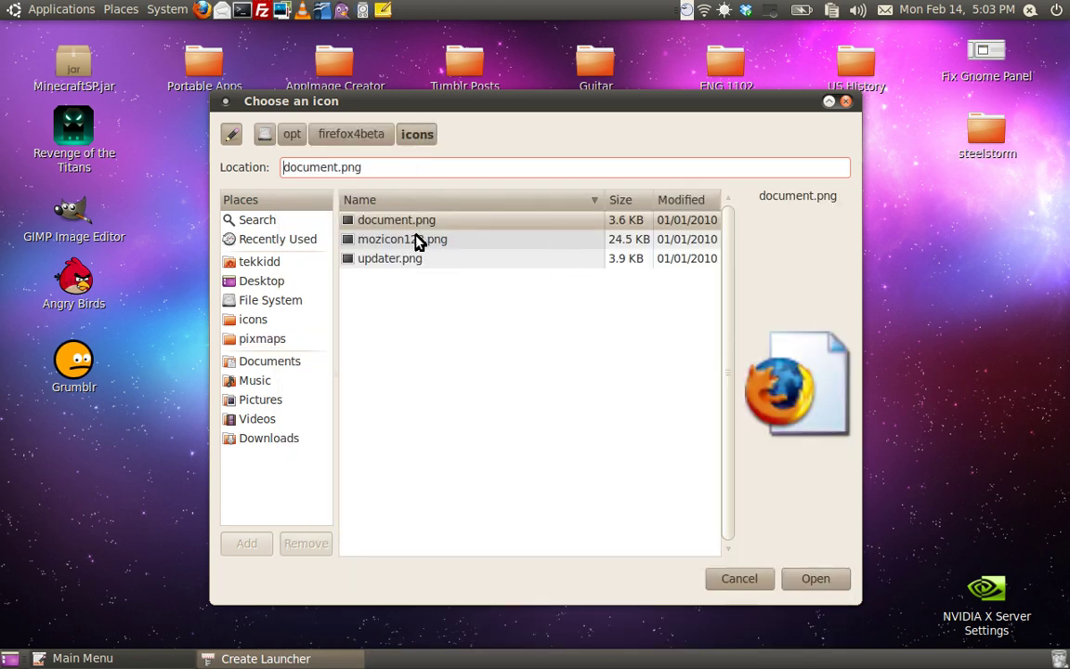
click(408, 262)
key(Up)
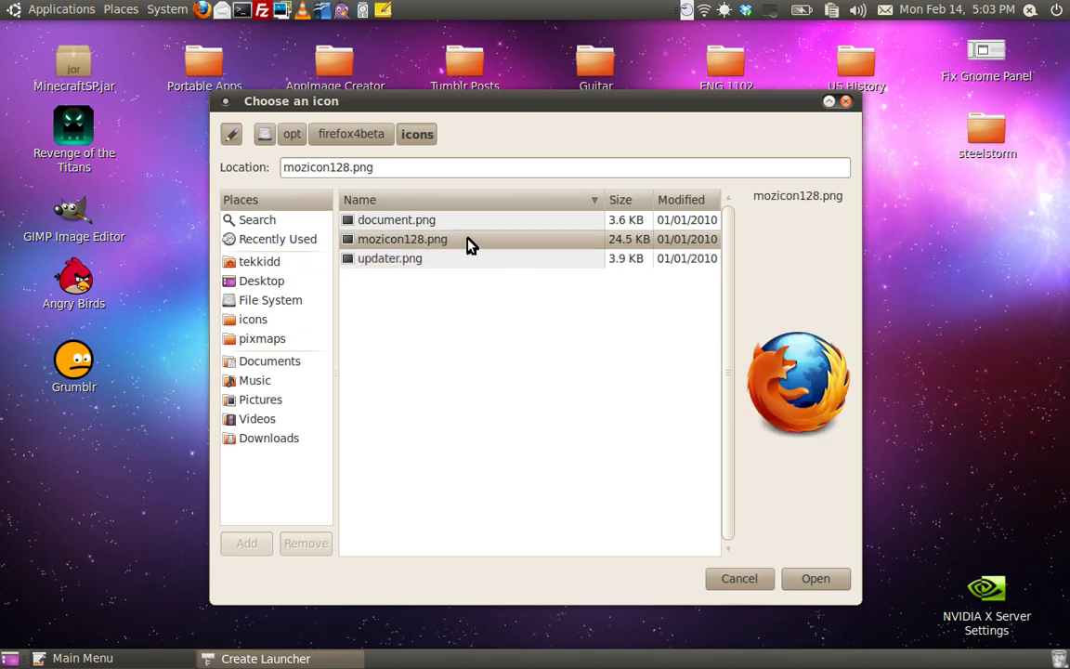
double_click(469, 239)
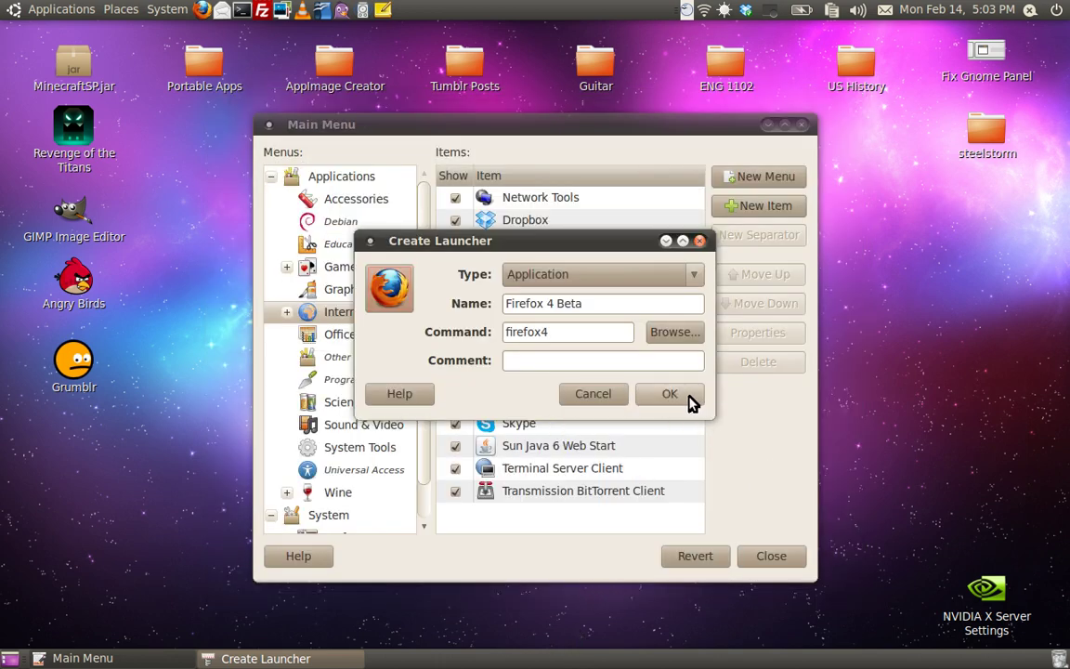
Step: Copy the 'Browse The Web' comment from the existing Firefox entry's properties
click(580, 364)
drag(558, 241, 895, 251)
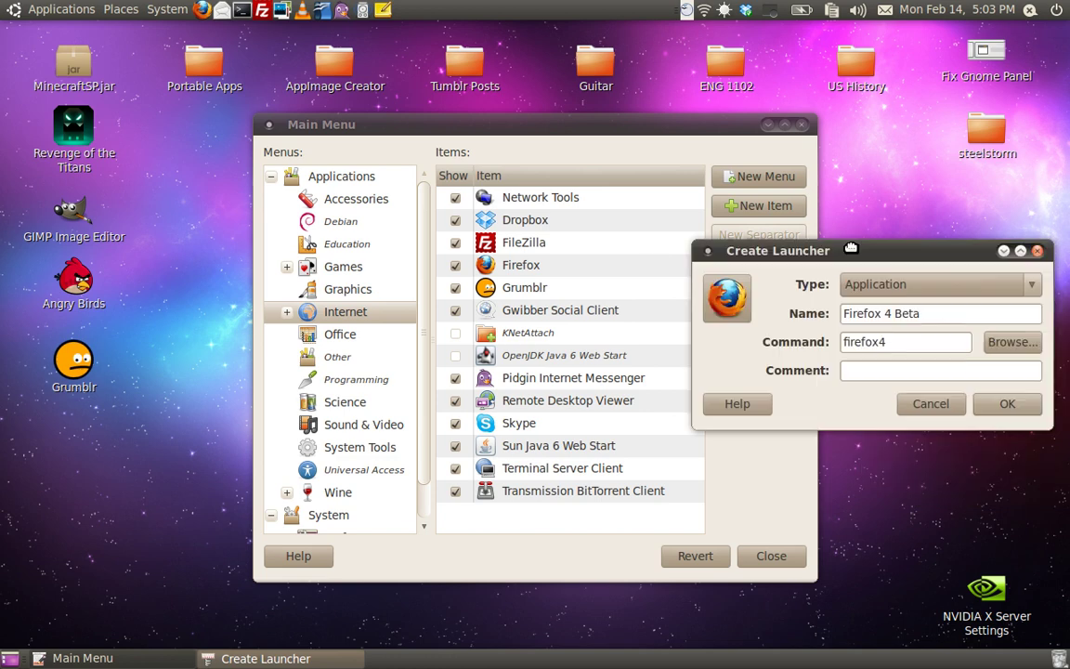
right_click(511, 267)
click(549, 282)
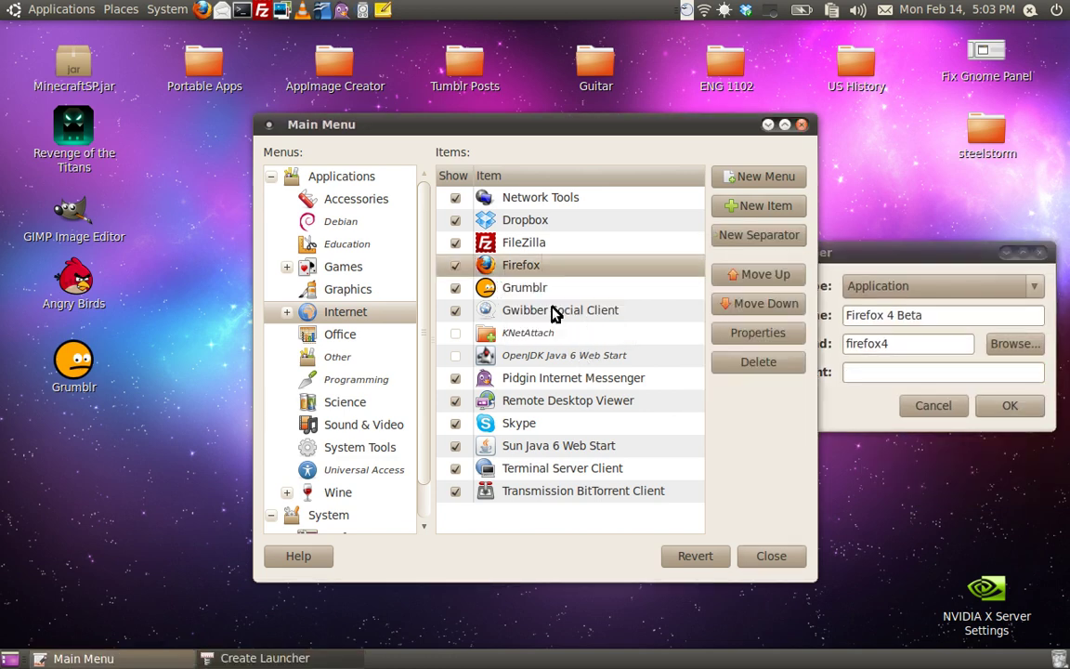
triple_click(548, 360)
right_click(547, 359)
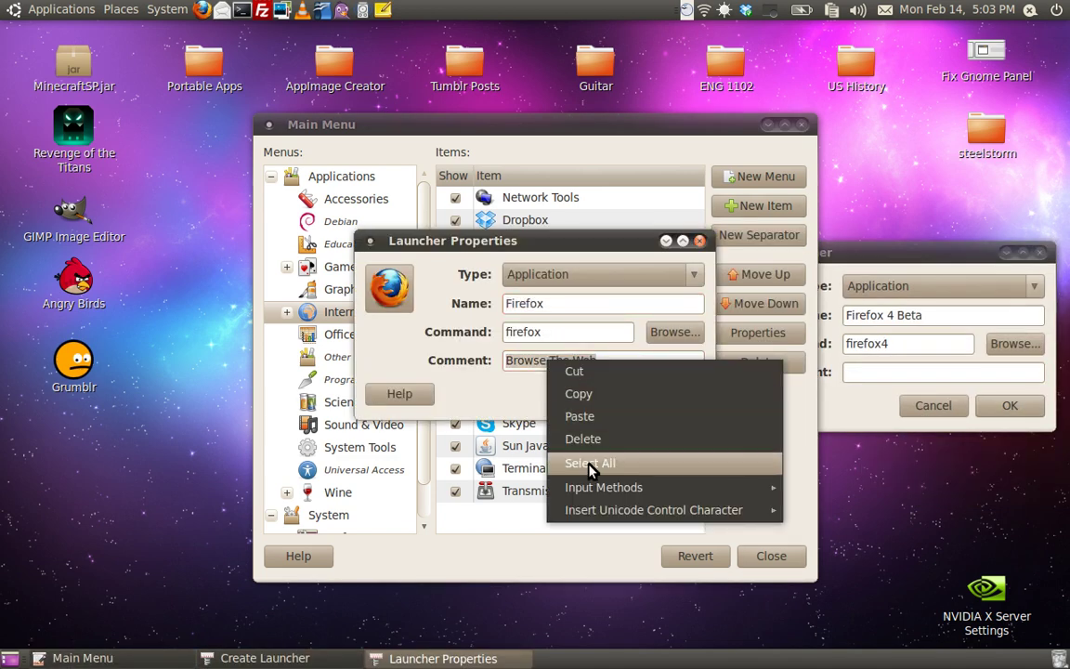
click(573, 398)
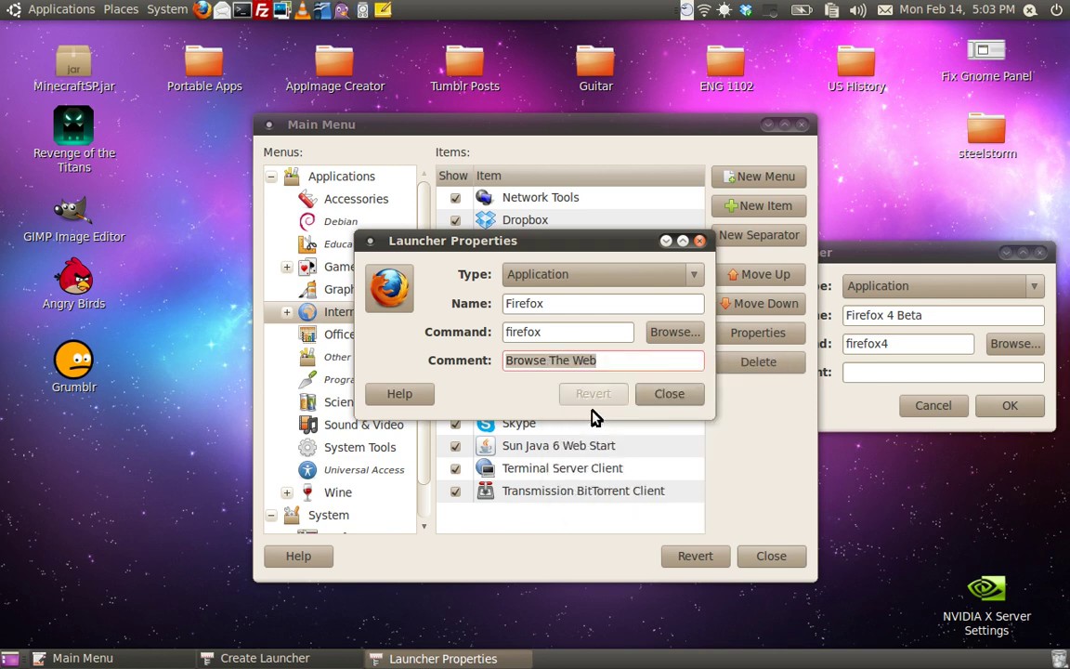
click(663, 396)
Step: Paste 'Browse The Web' as the Firefox 4 Beta launcher's comment, confirm it, and close Main Menu
click(931, 258)
right_click(913, 372)
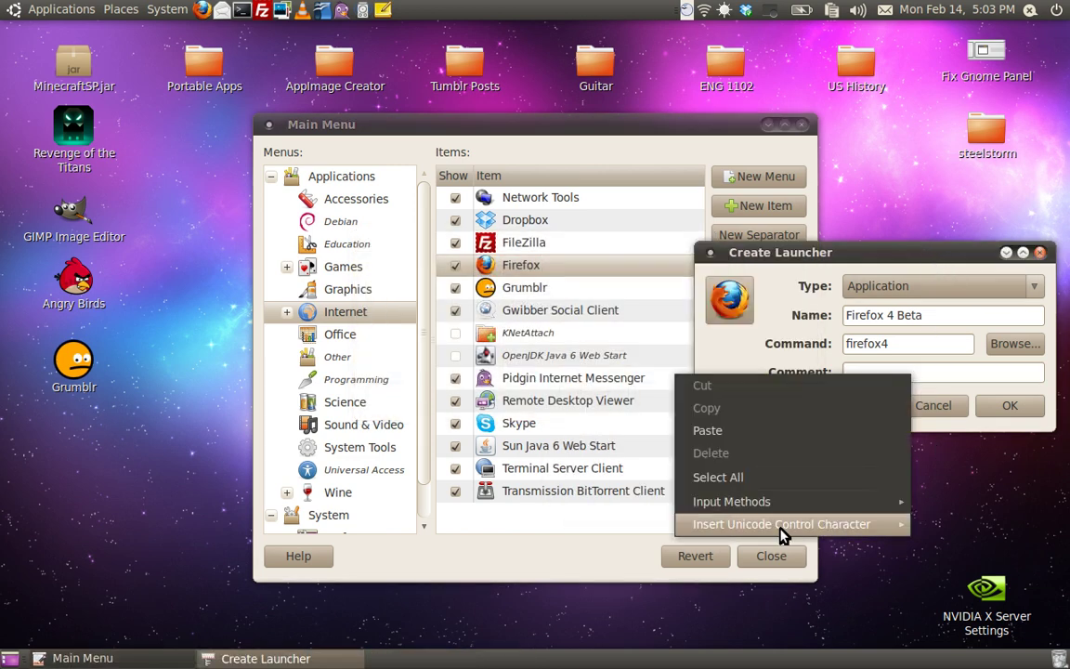
click(757, 432)
drag(808, 250, 363, 278)
click(616, 508)
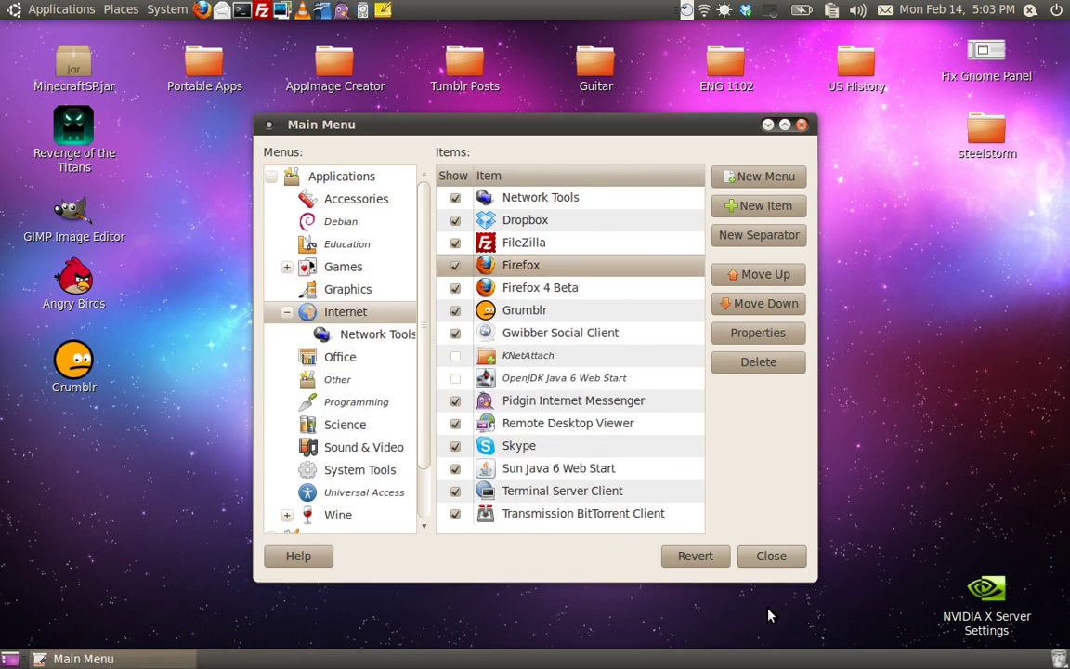
click(767, 553)
click(61, 9)
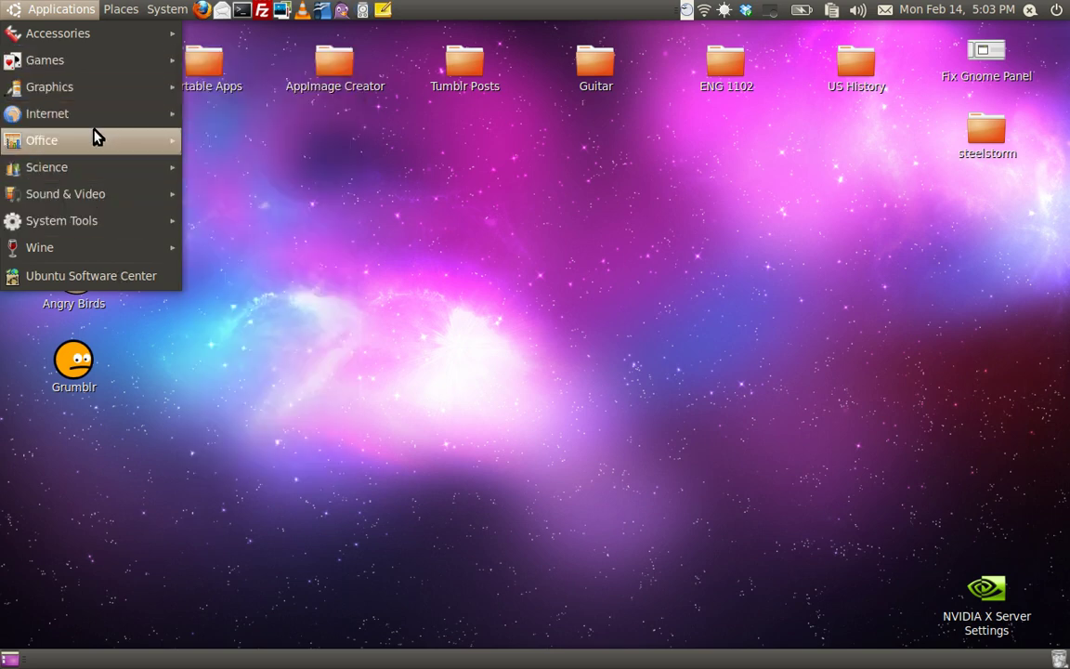
click(278, 200)
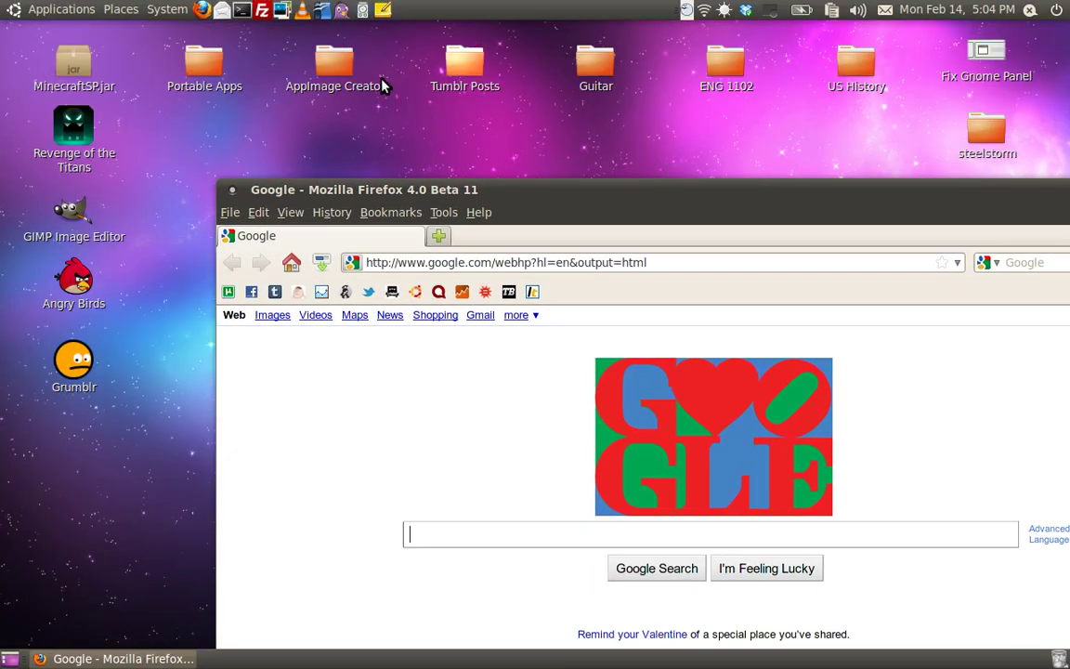
click(64, 8)
mouse_move(88, 90)
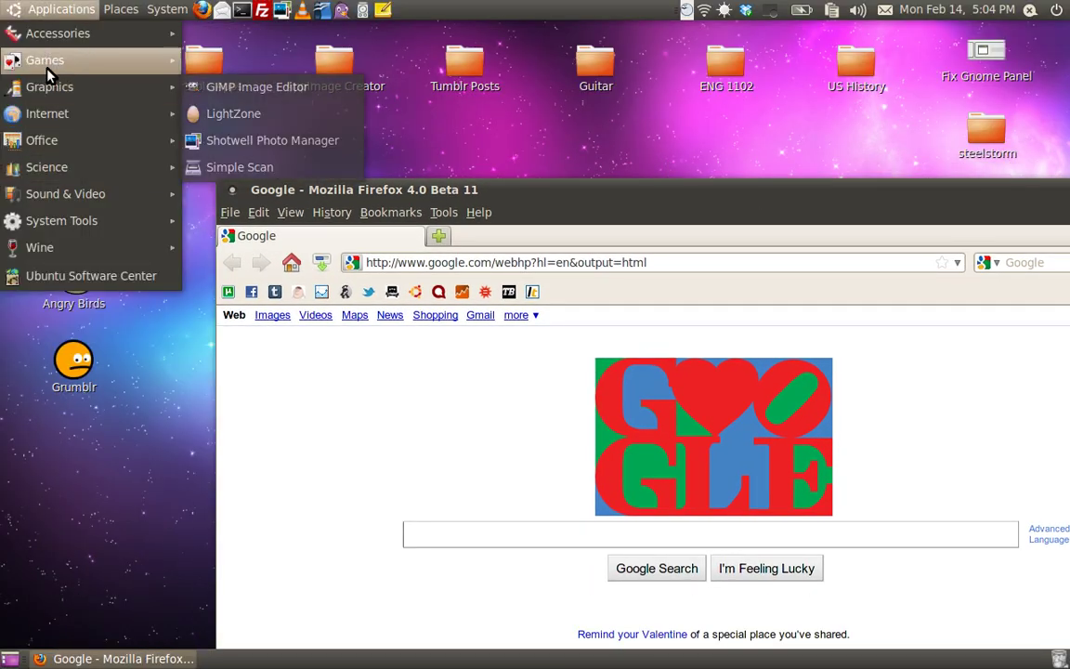
mouse_move(56, 112)
click(297, 221)
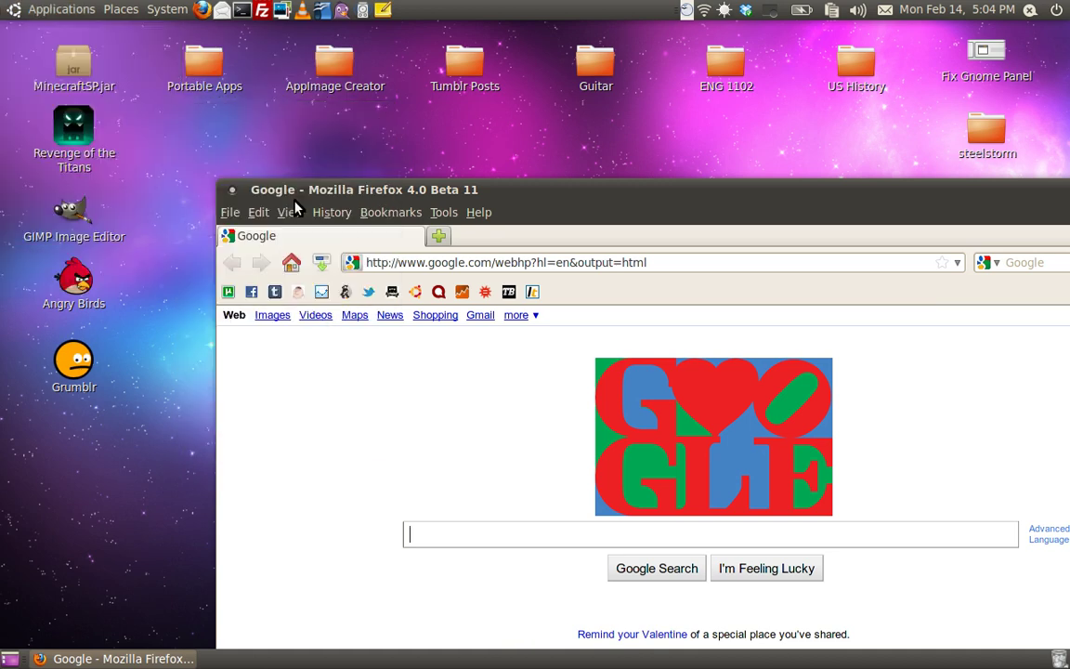
drag(387, 57, 569, 327)
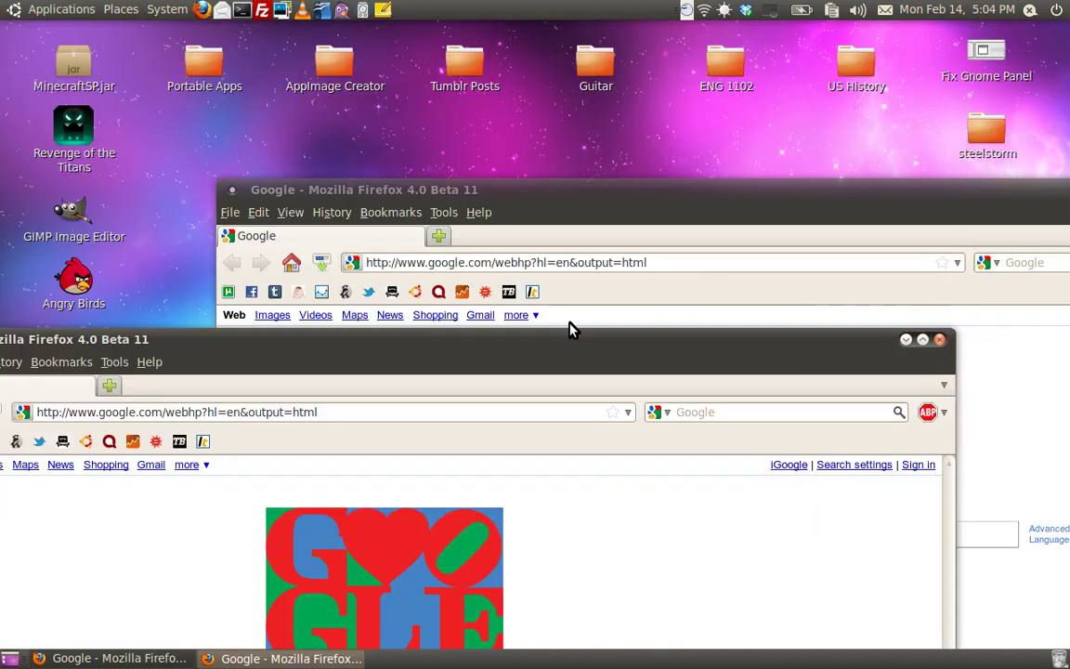
click(947, 346)
drag(767, 202, 173, 317)
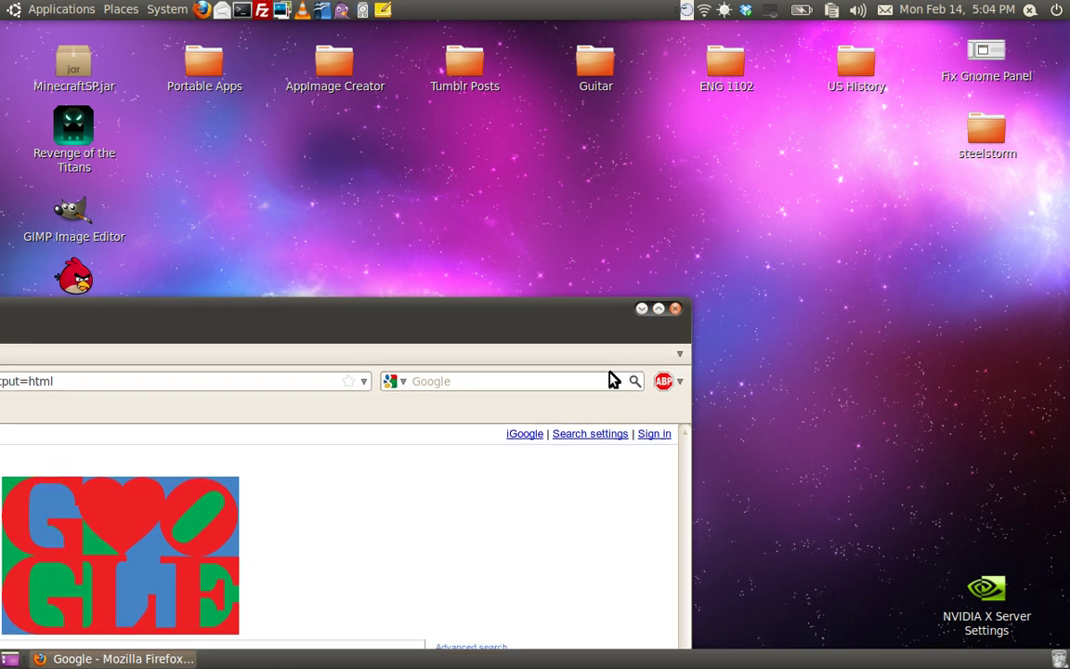
click(676, 310)
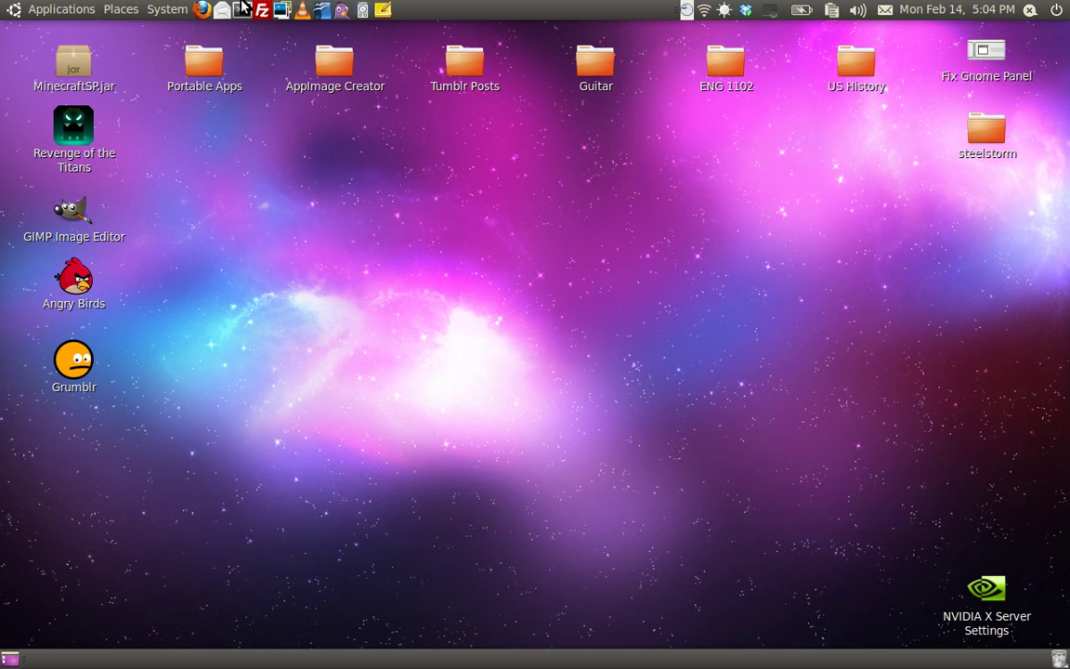
click(205, 9)
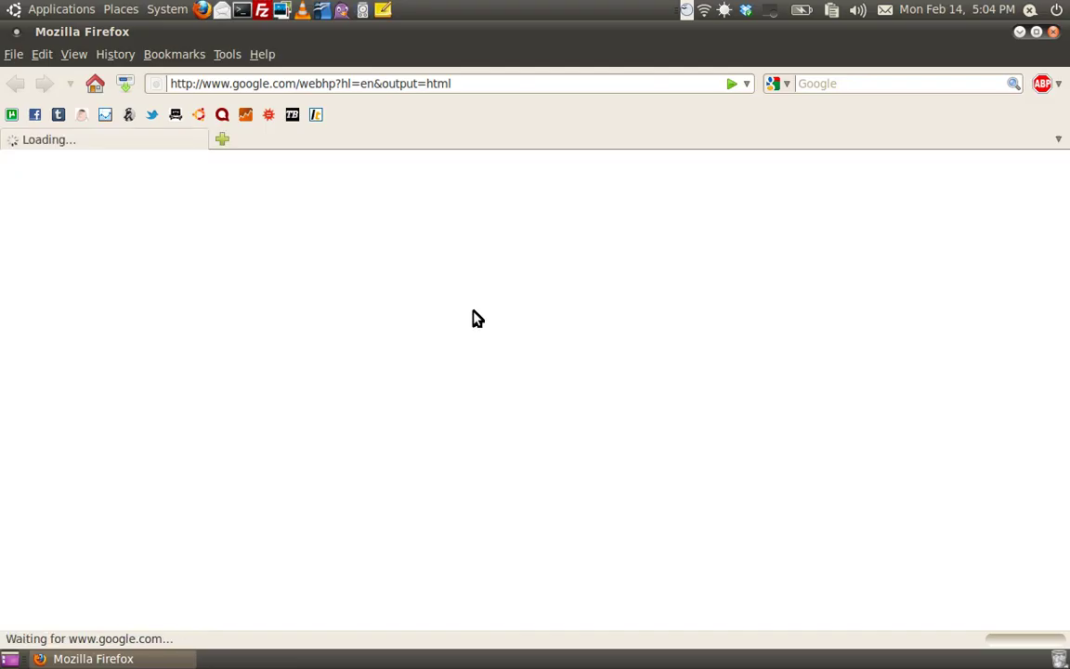
double_click(489, 32)
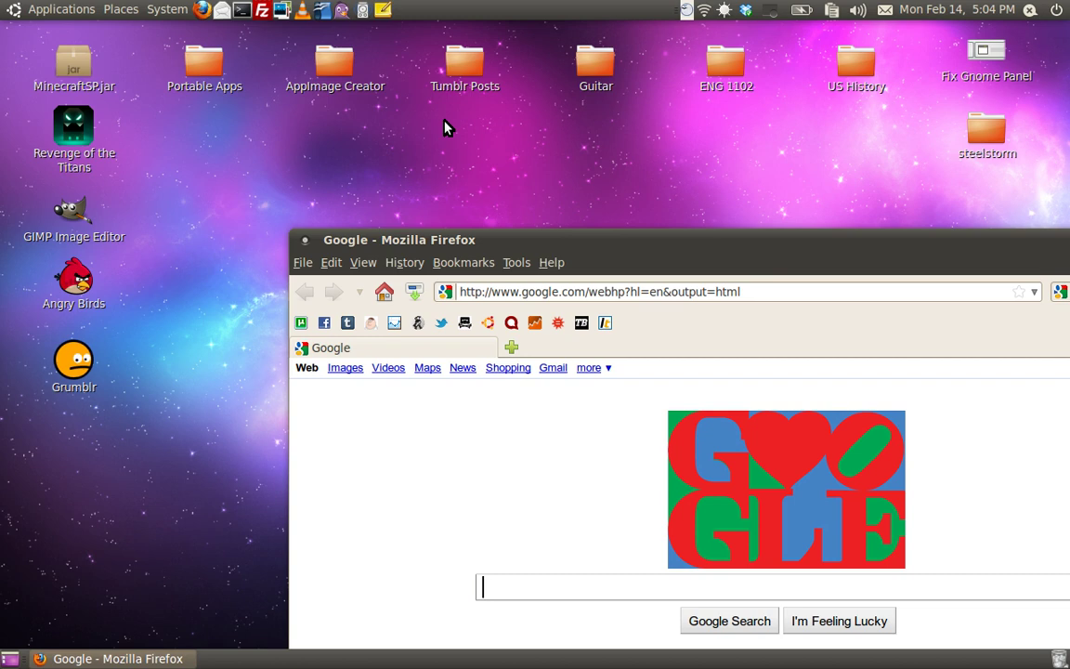
click(44, 10)
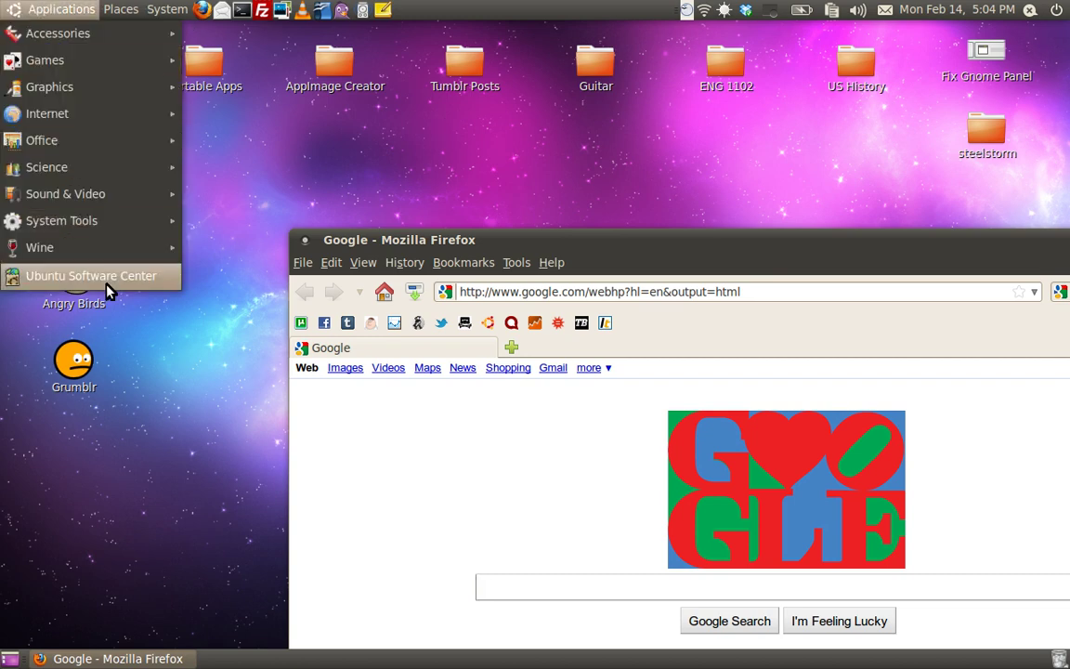
mouse_move(173, 116)
click(570, 172)
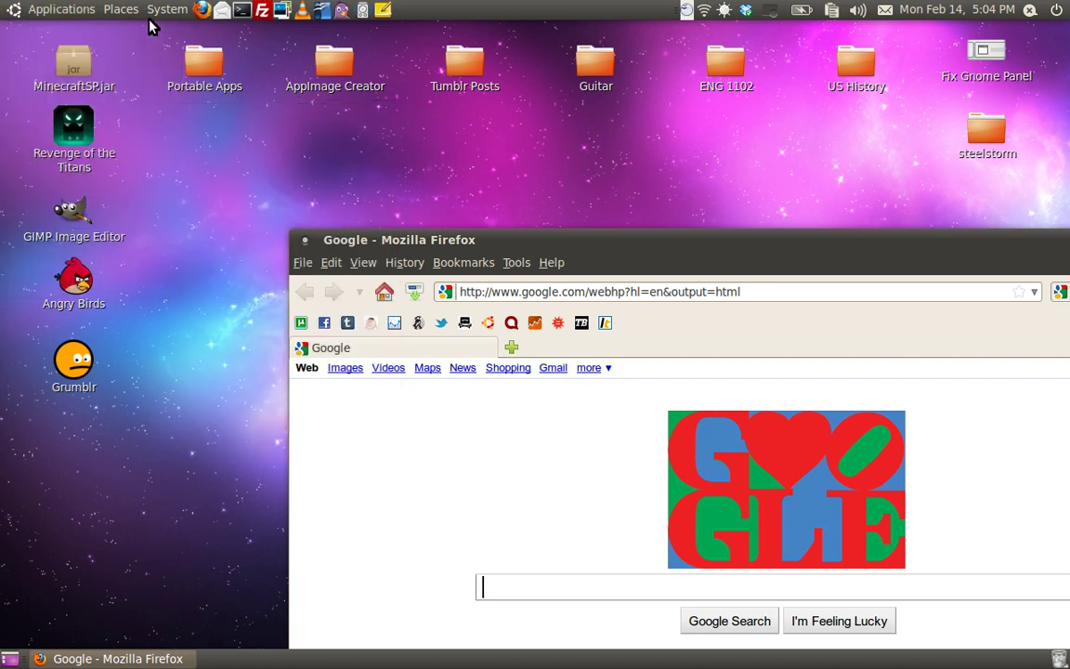
click(241, 9)
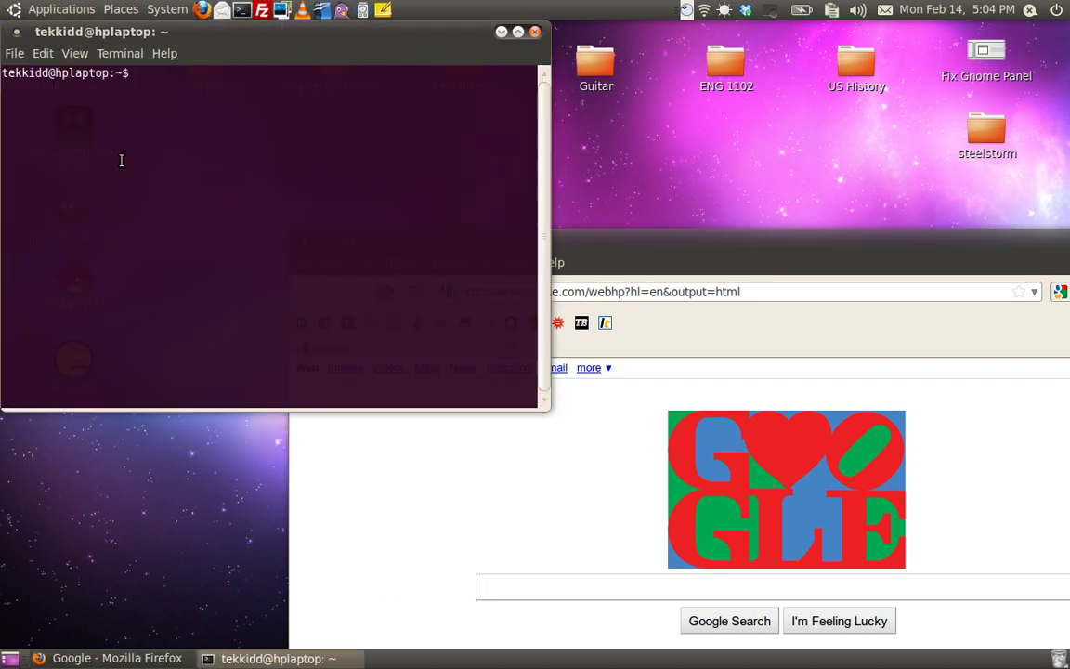
text(firefox)
key(Return)
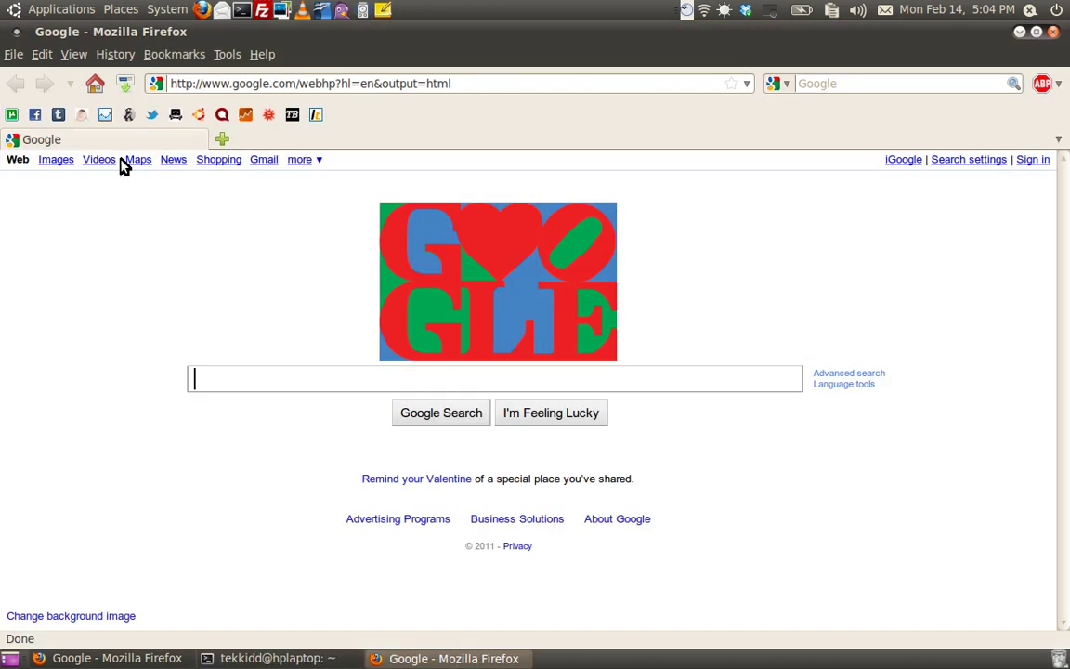
drag(569, 36, 594, 436)
click(710, 392)
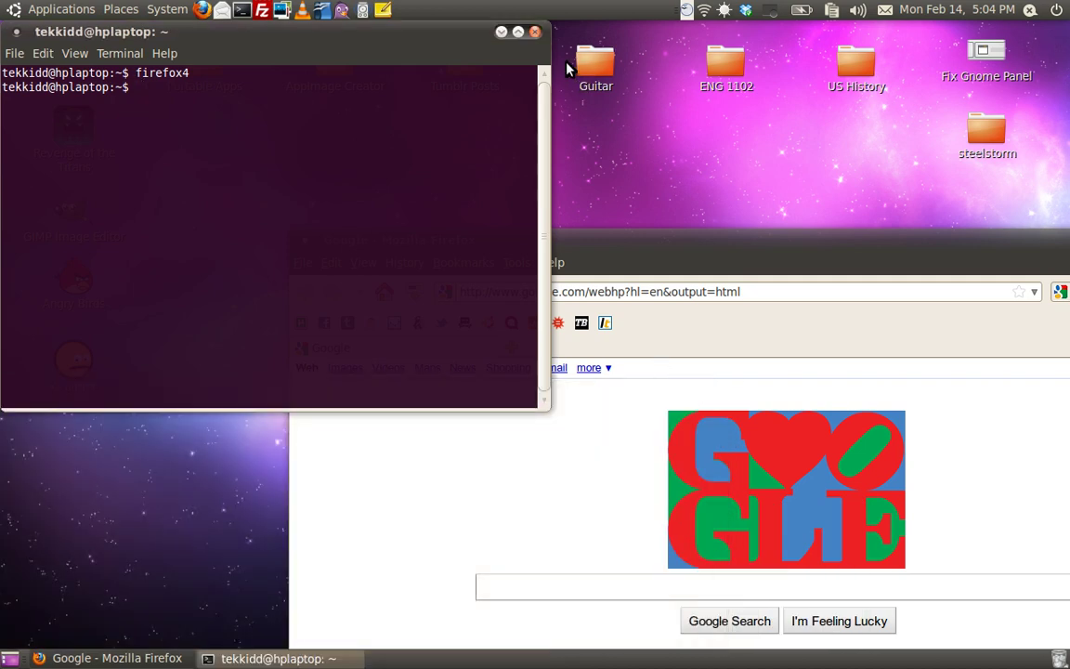
click(539, 35)
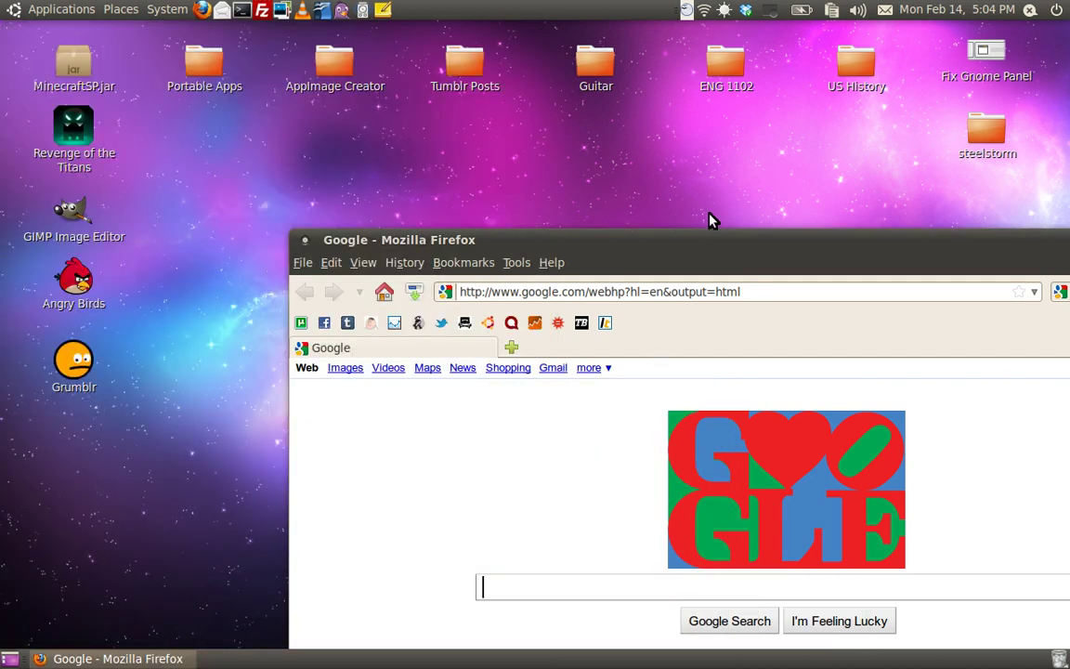
drag(708, 240, 430, 116)
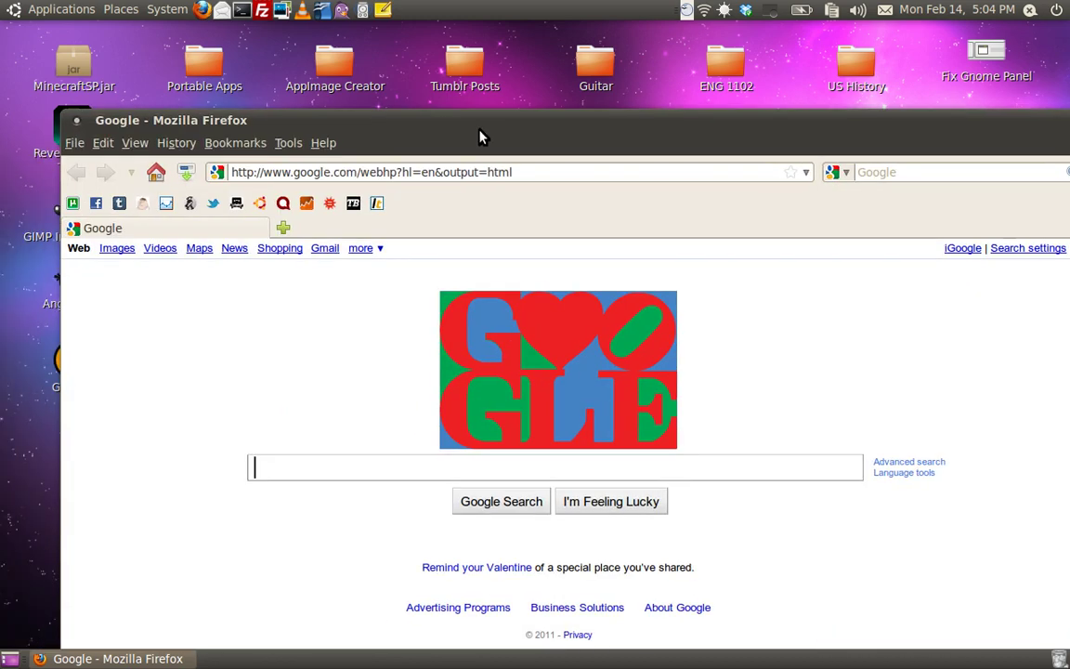
double_click(546, 121)
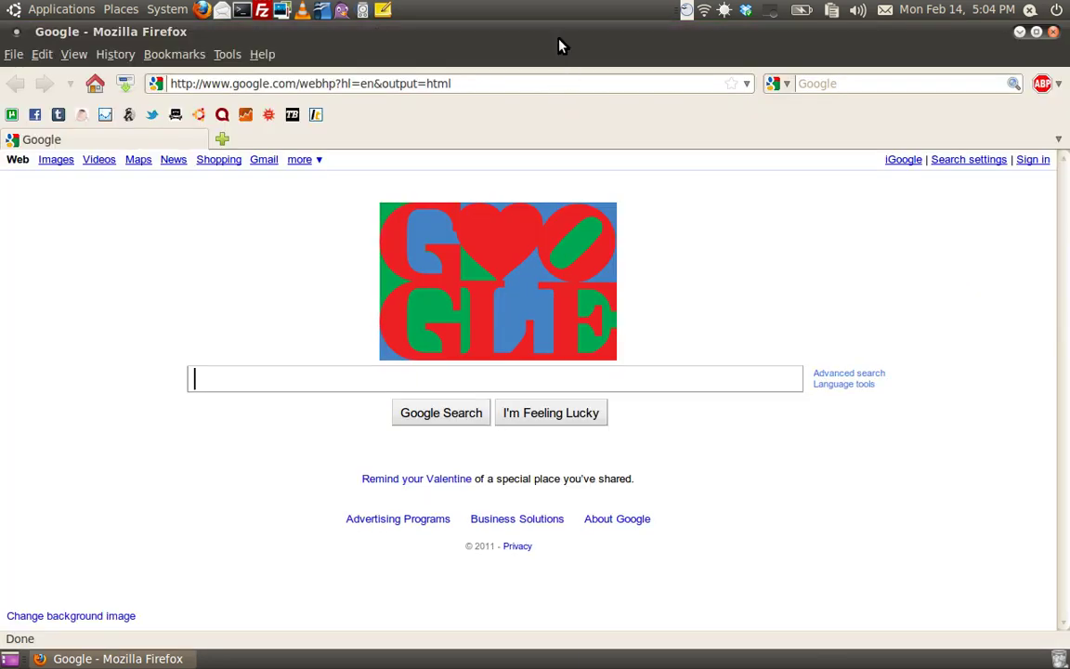
drag(560, 42, 337, 337)
click(844, 335)
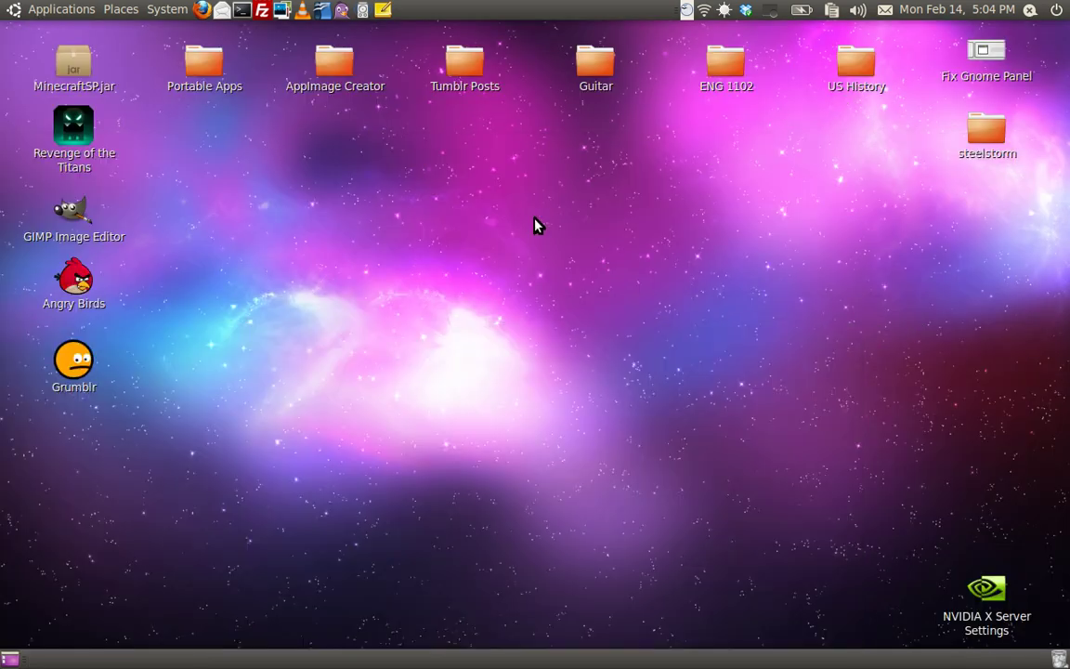